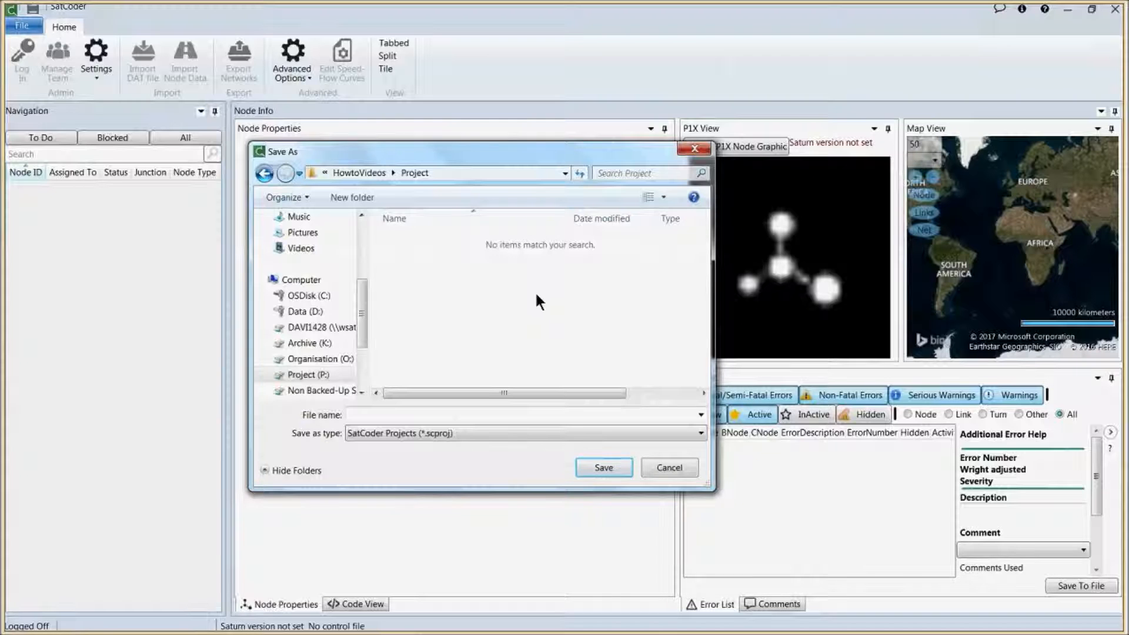
Step: Save the new project file as PurleyNetwork
left_click(535, 414)
type("PurleyNetwork")
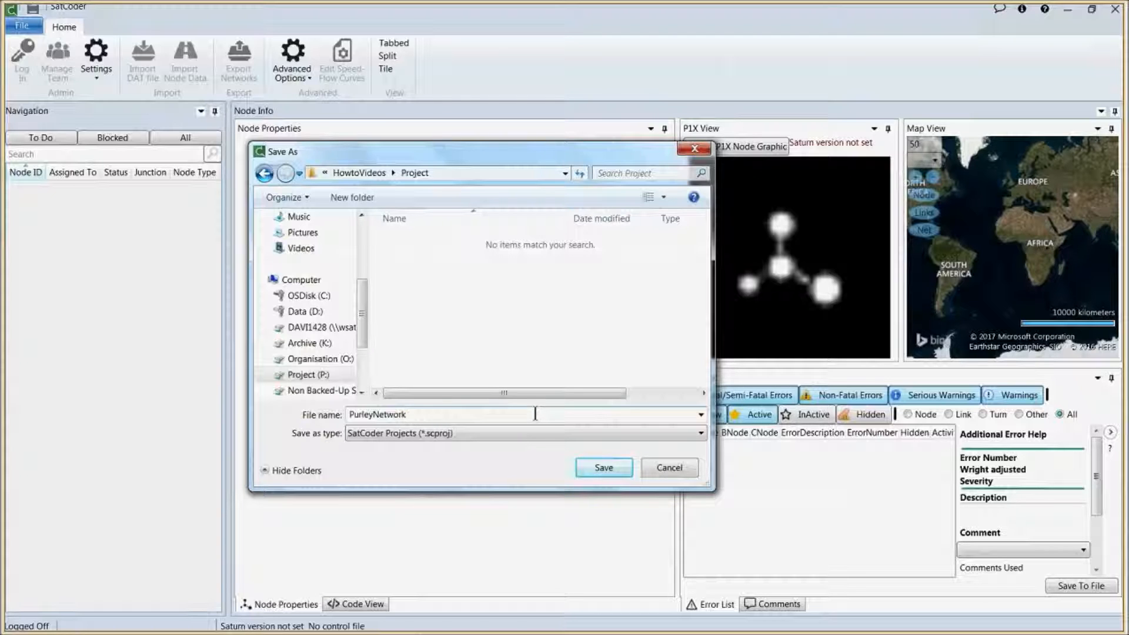
left_click(592, 463)
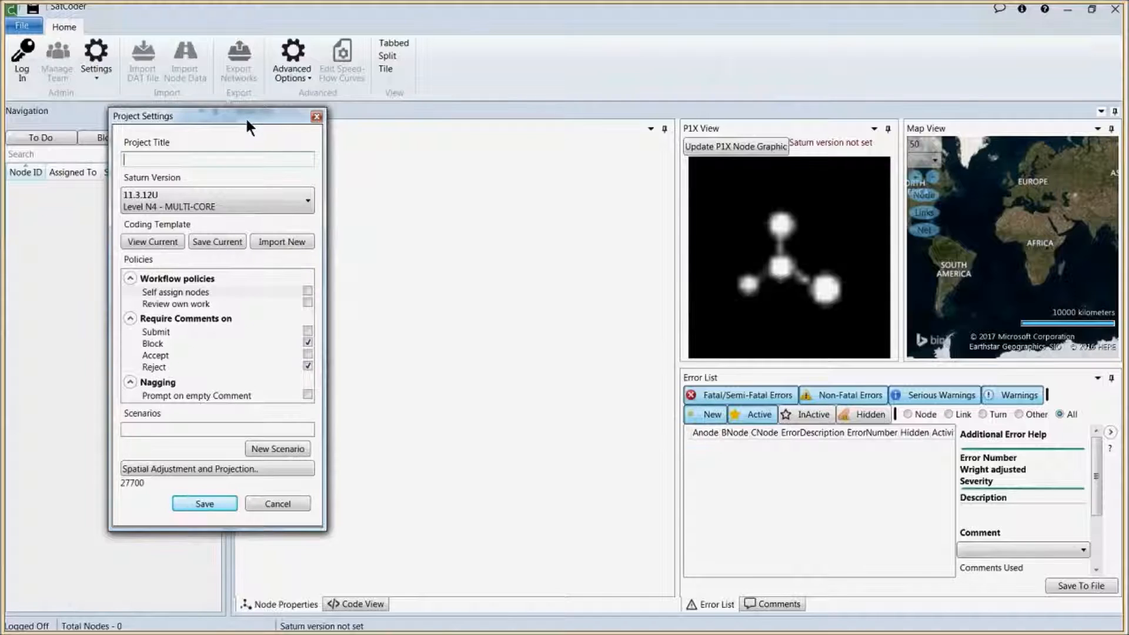
Step: Title the project Purley and keep Saturn version 11.3.12U Level N4 - MULTI-CORE
left_click_drag(245, 116, 561, 131)
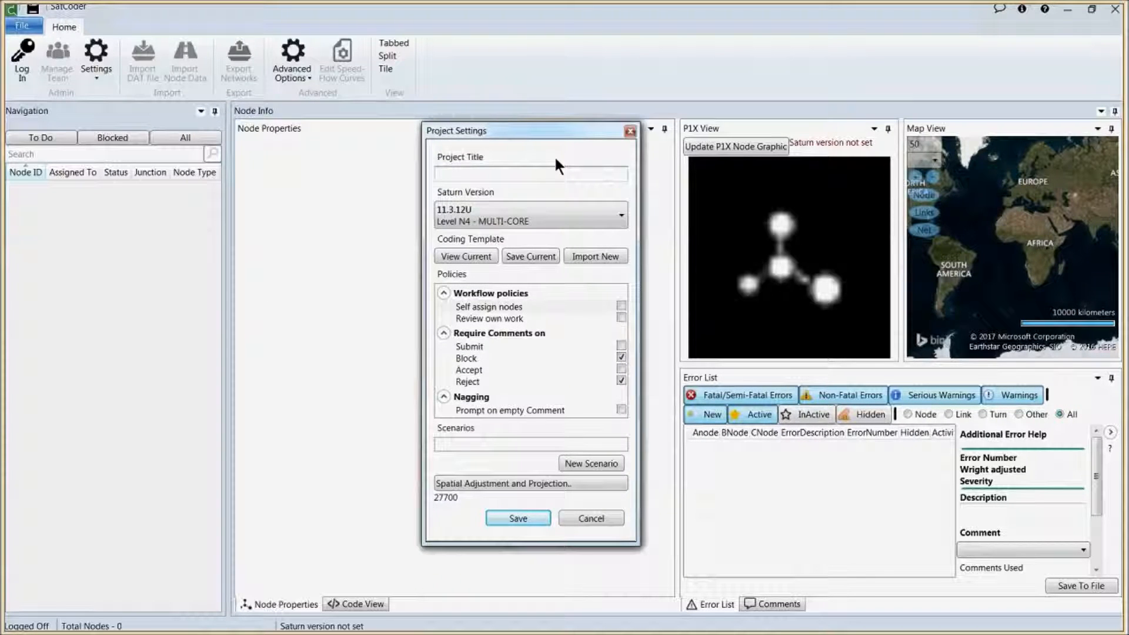
type("Purley")
left_click(570, 210)
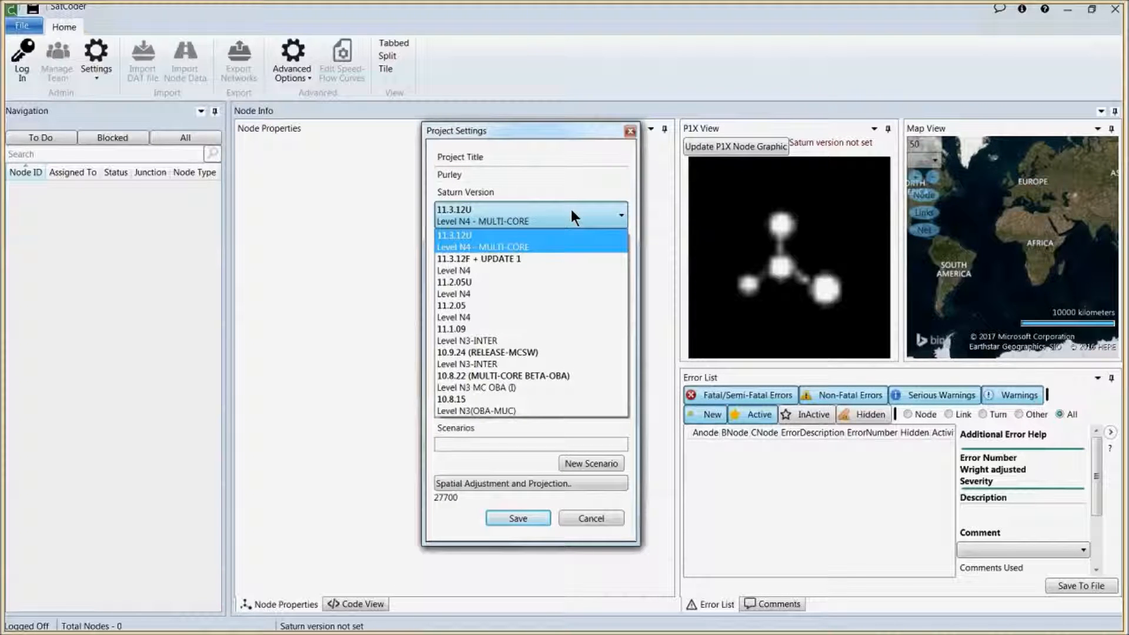
left_click(571, 219)
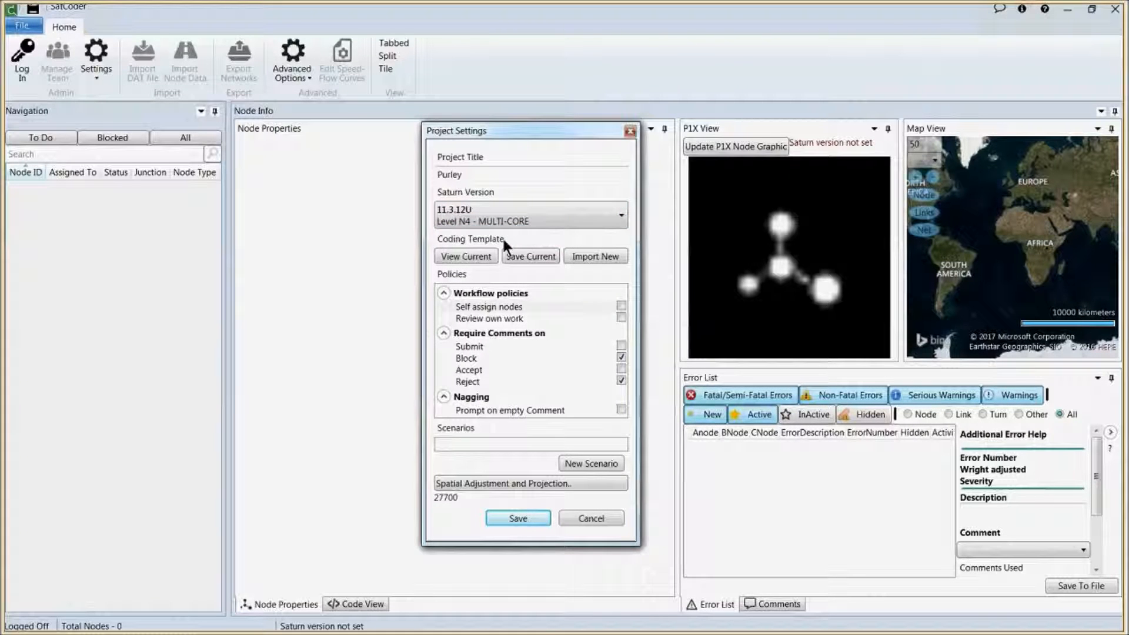
left_click(473, 256)
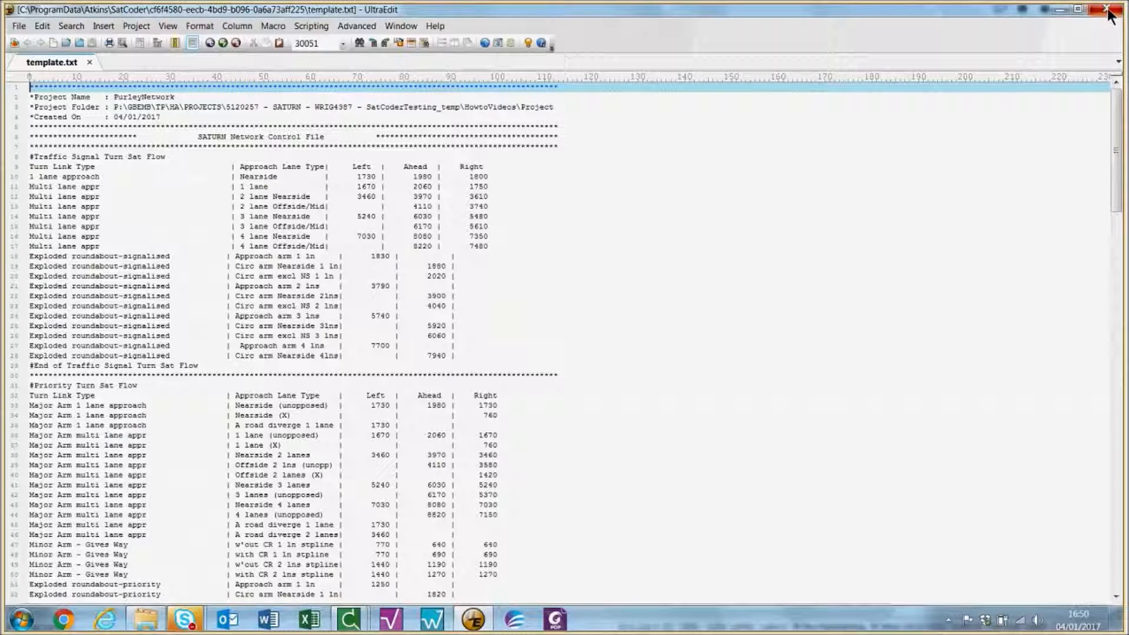
left_click(1108, 10)
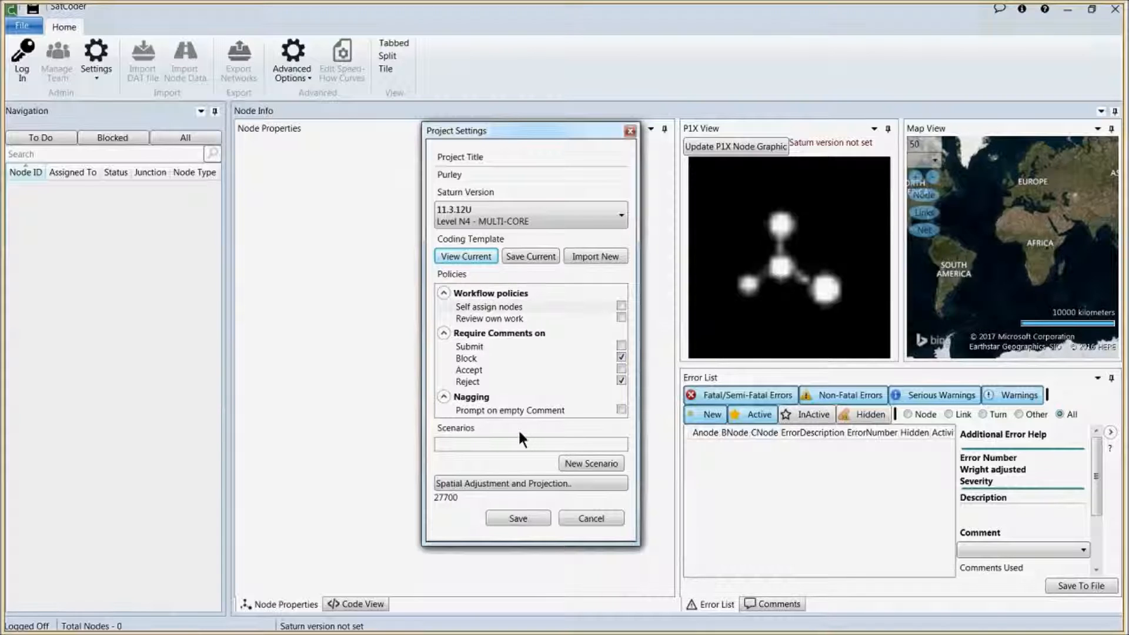
Step: Add a scenario named AM to the project
left_click(590, 463)
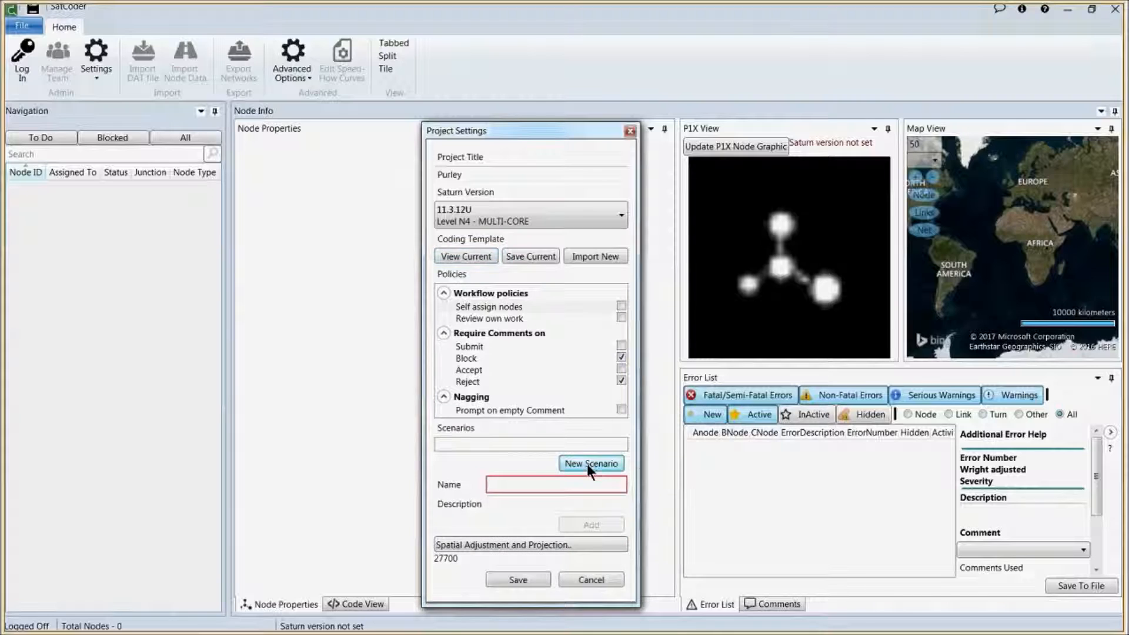
left_click(565, 482)
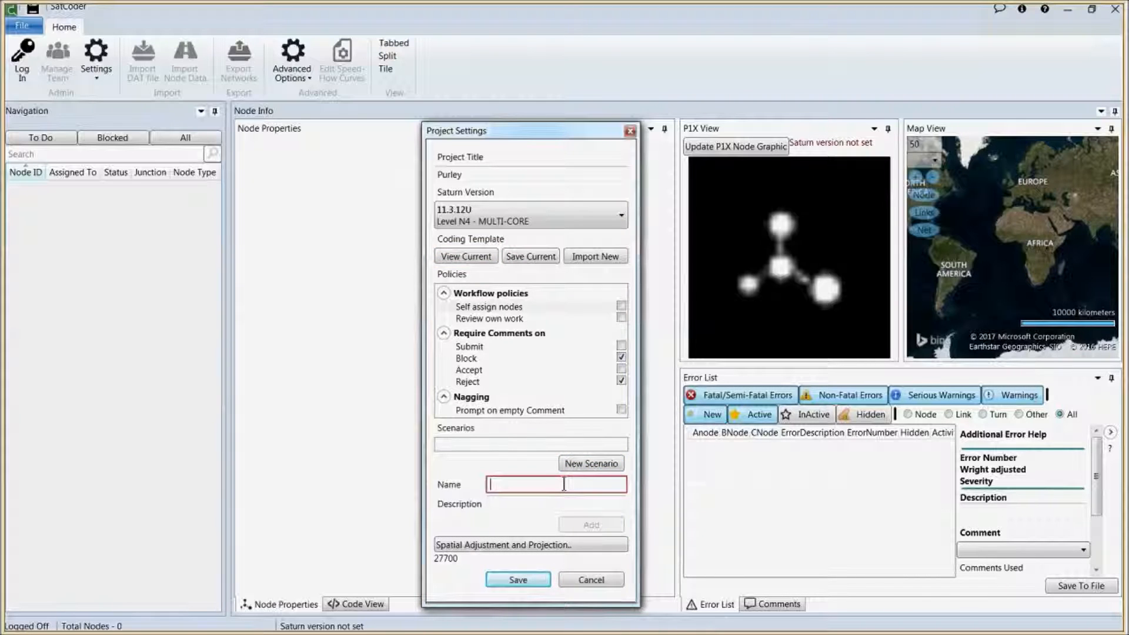
type("AM")
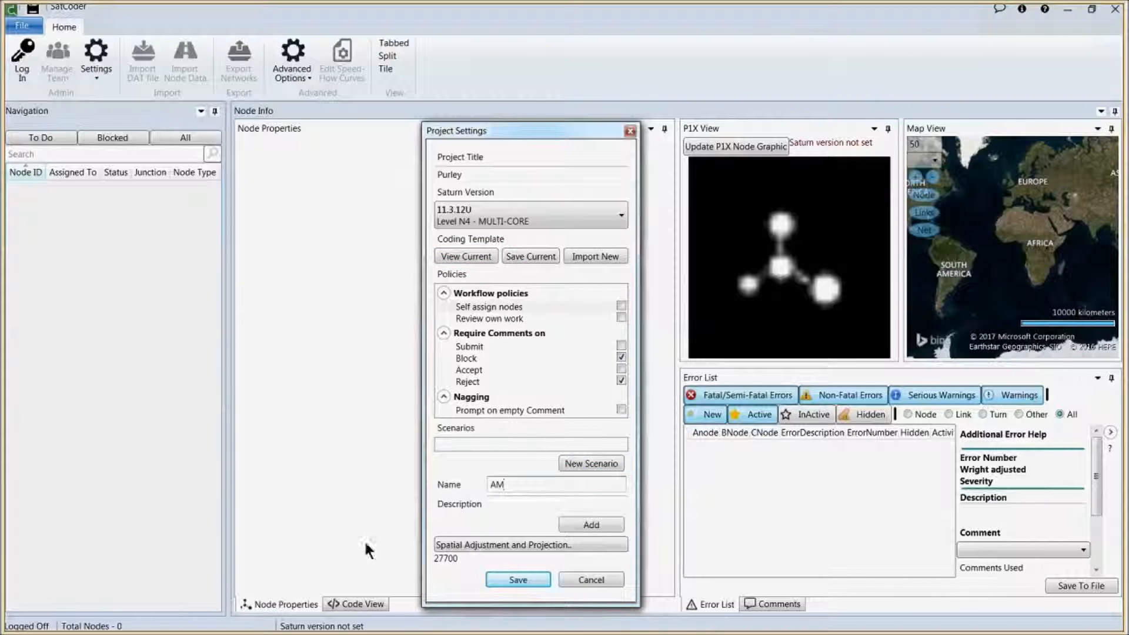
left_click(591, 523)
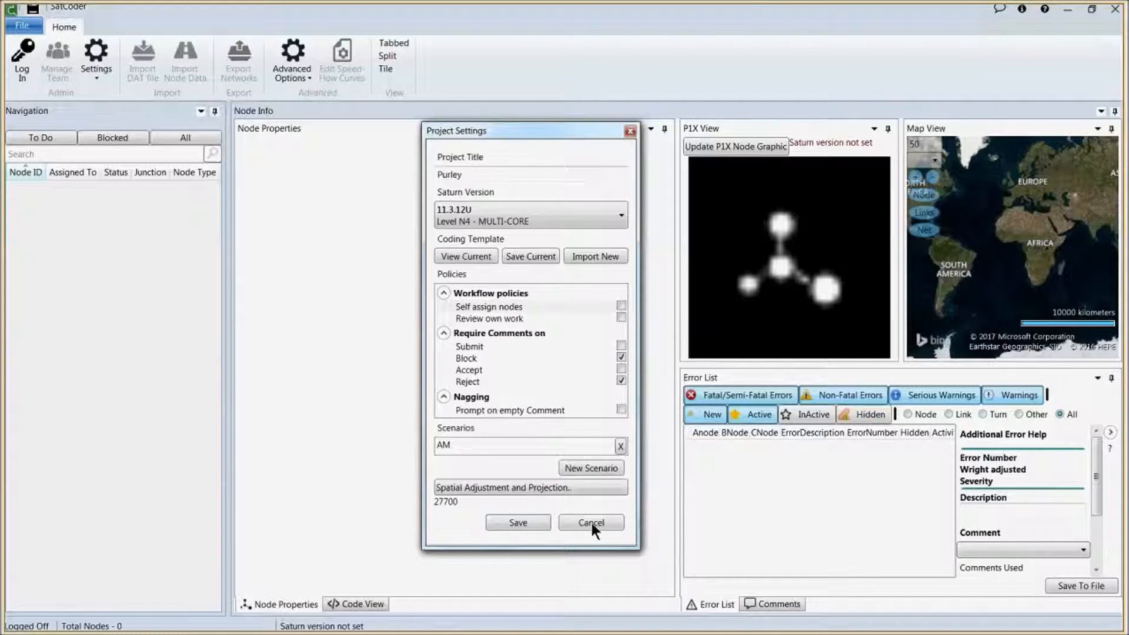
Step: Add a second scenario named PM to the project
left_click(588, 469)
left_click(586, 490)
type("PM")
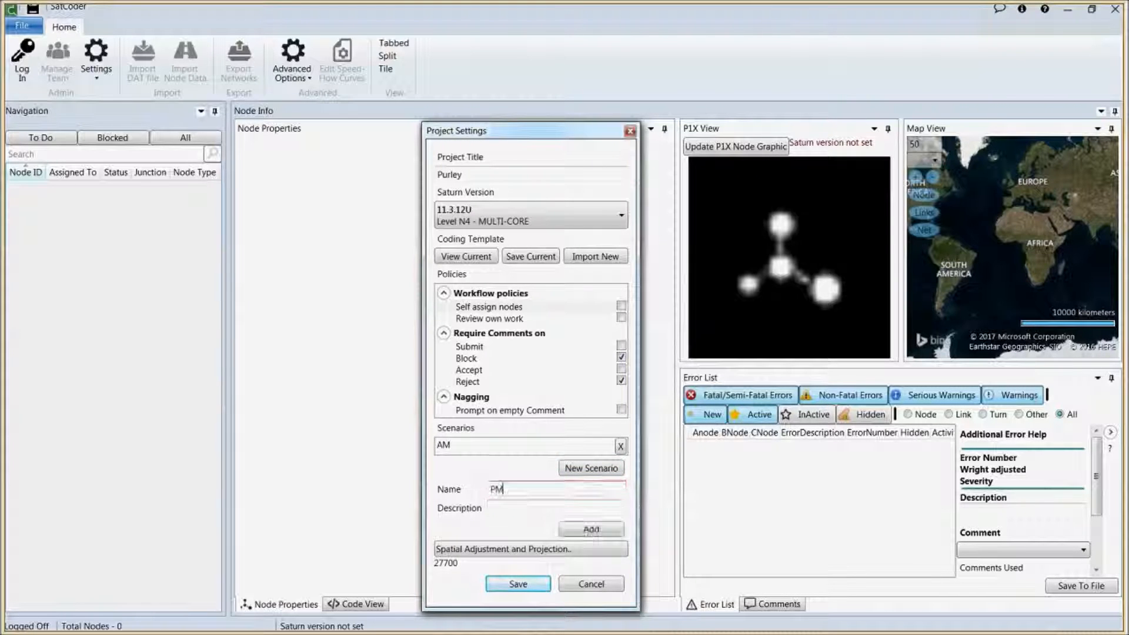
left_click(510, 508)
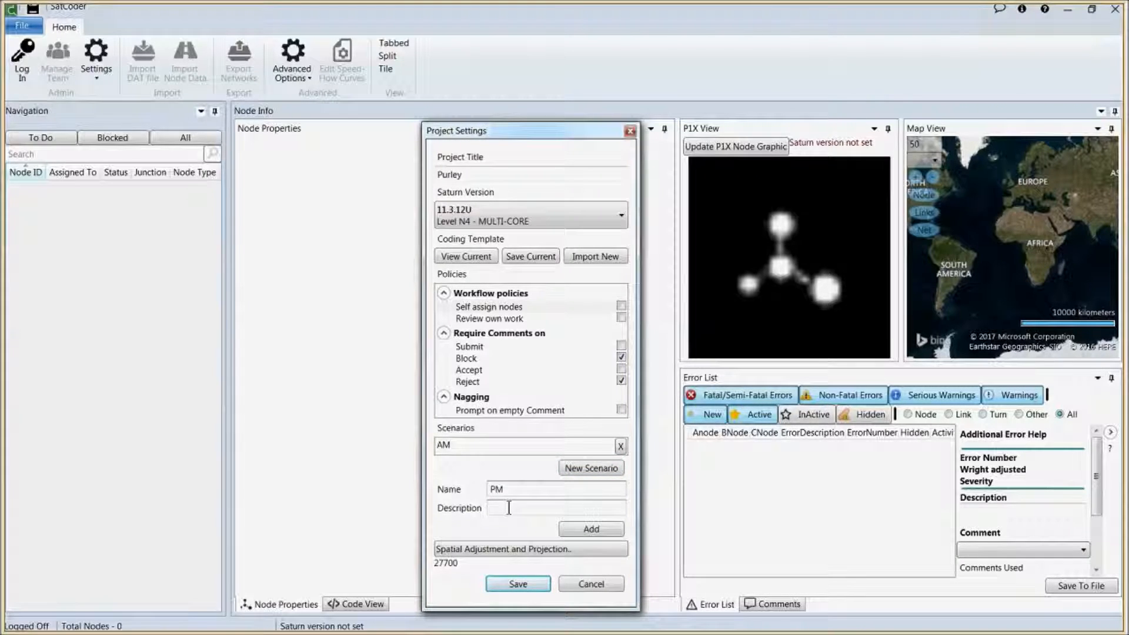
left_click(582, 529)
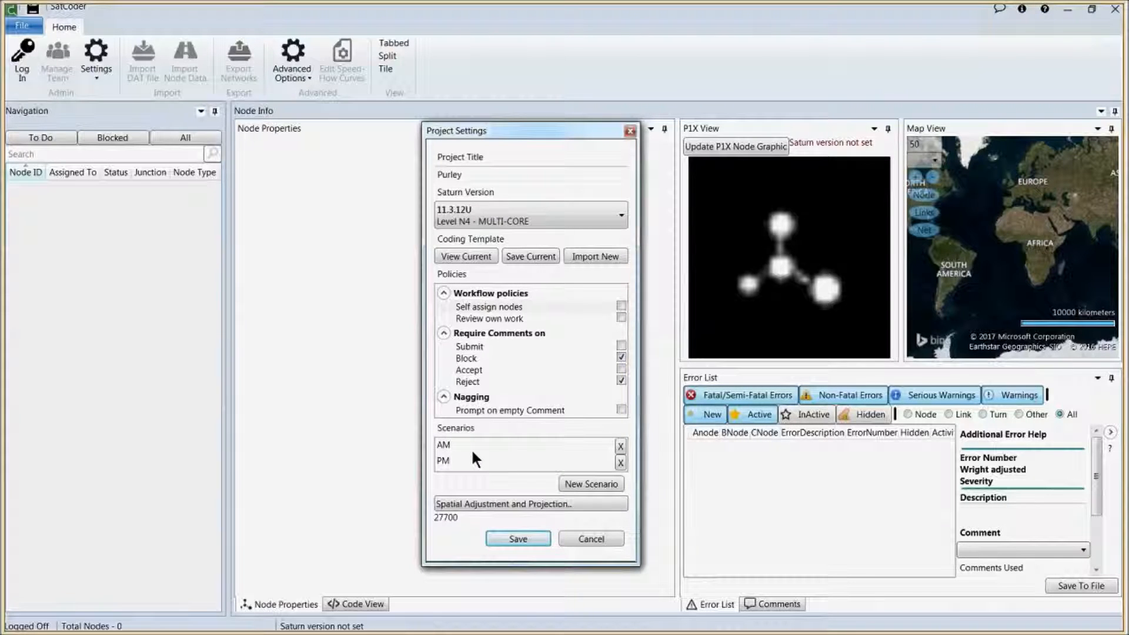
left_click(527, 501)
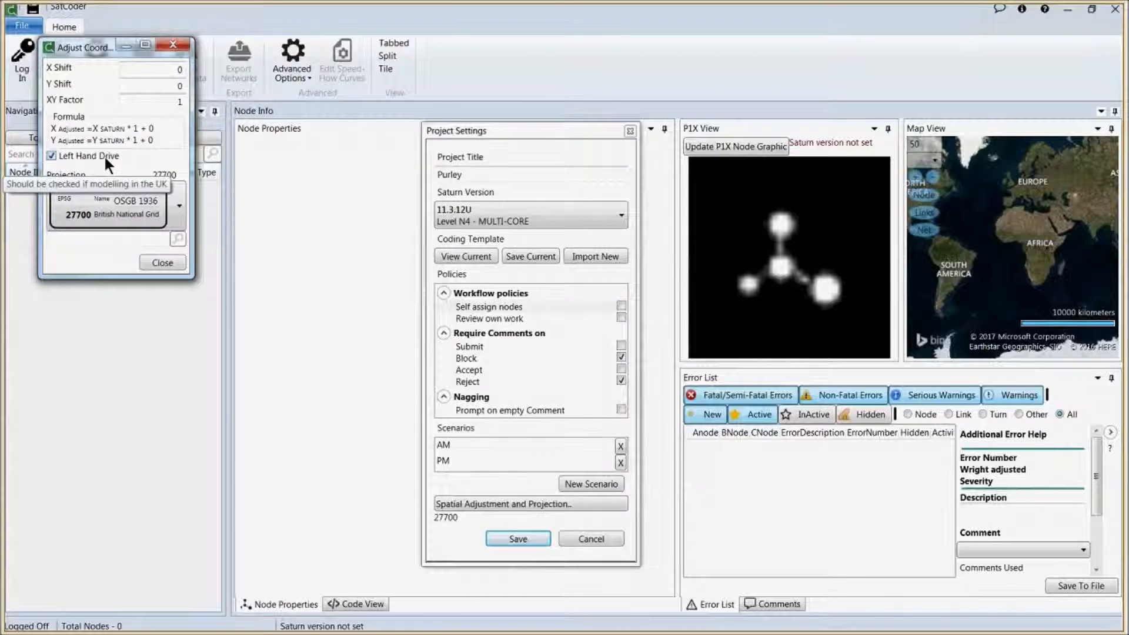
Step: Keep the OSGB 1936 British National Grid (27700) projection and save the project settings
left_click(139, 203)
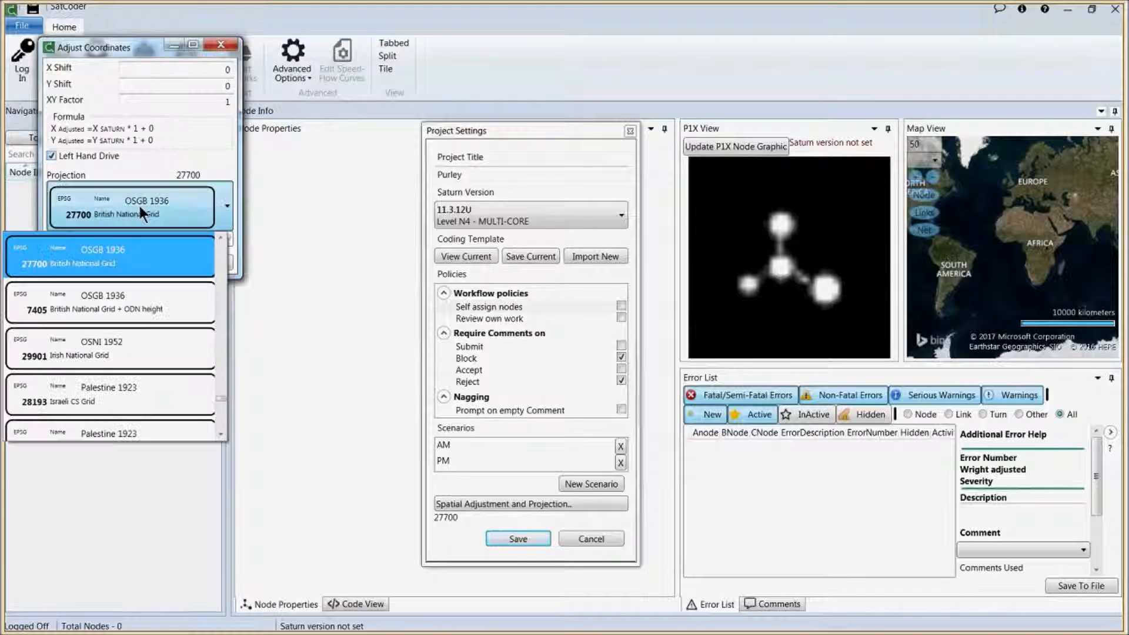
left_click(139, 202)
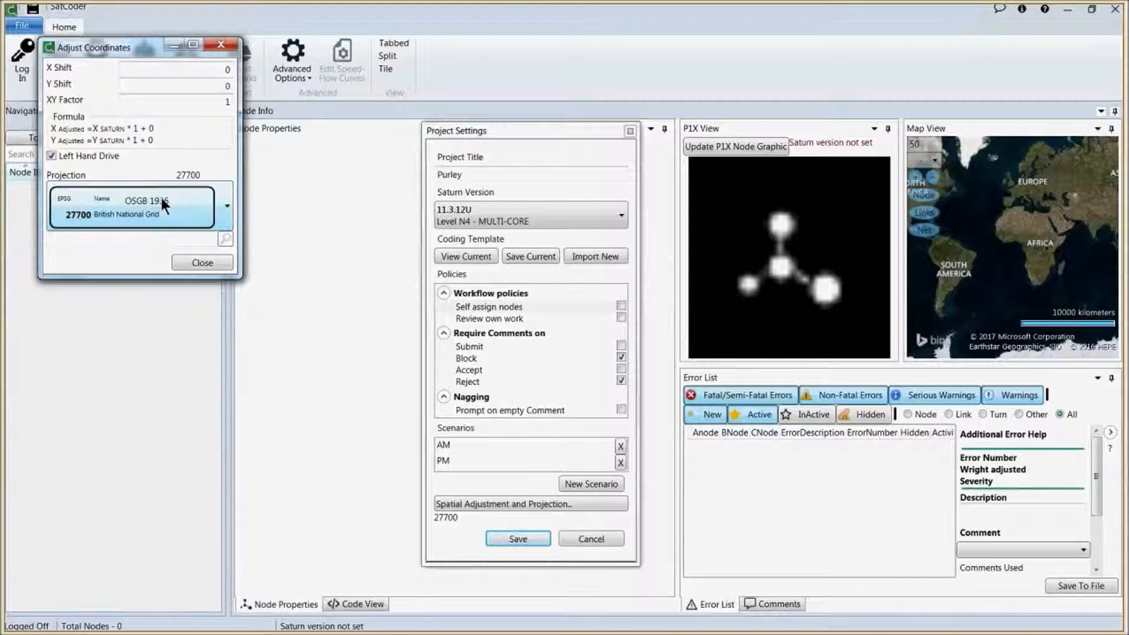
left_click(221, 44)
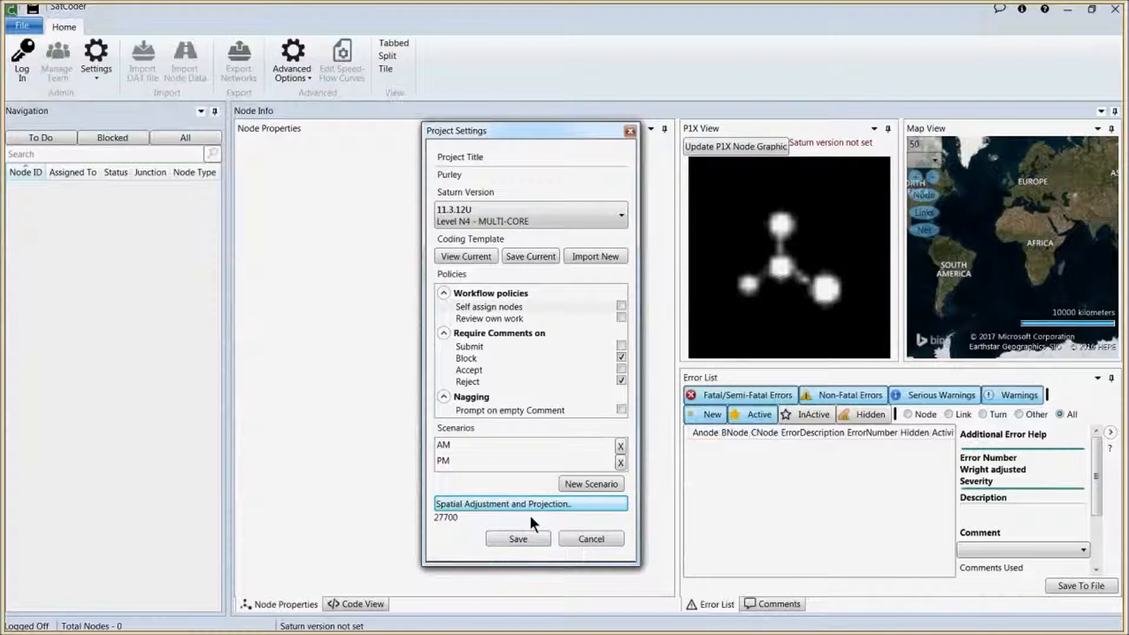
left_click(520, 537)
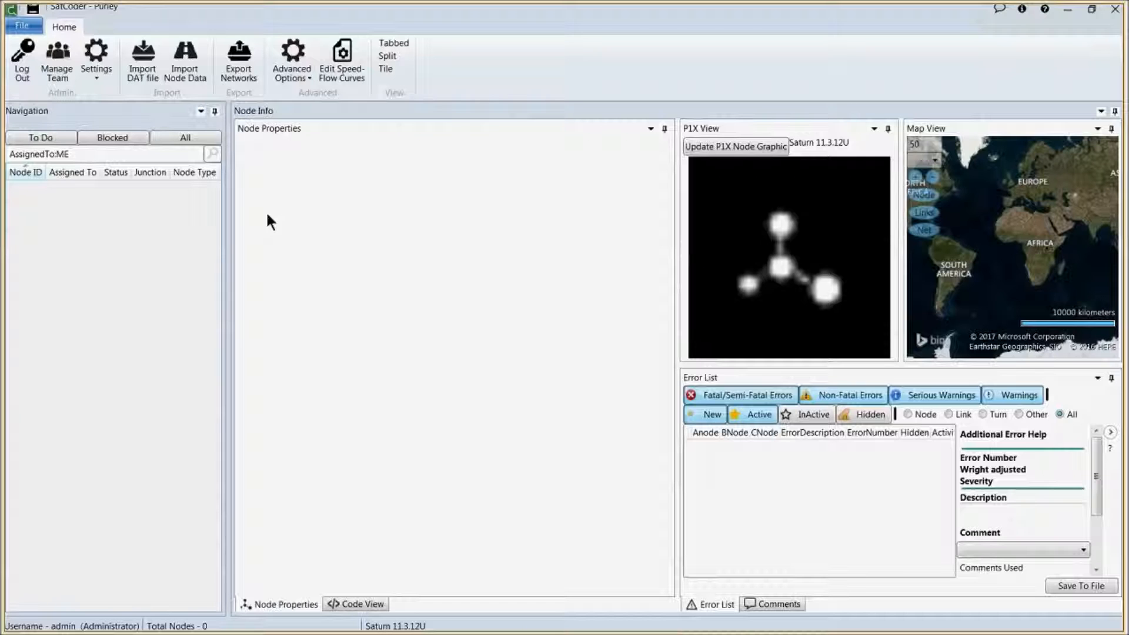
Step: Create a new team user with the Coder role, then close Manage Team
left_click(59, 62)
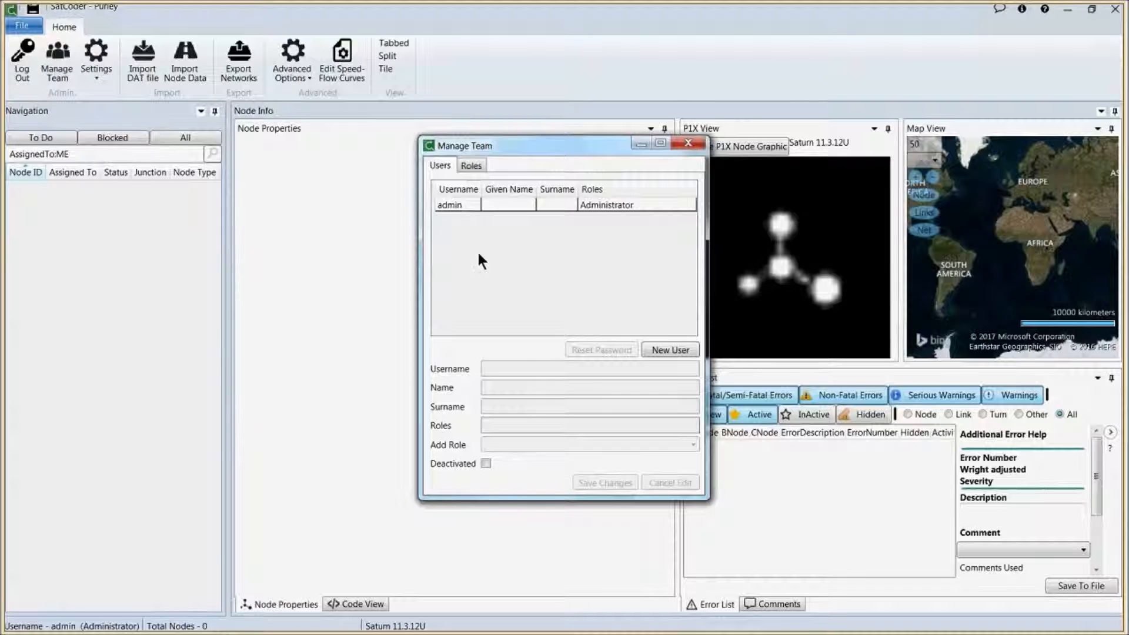
left_click(674, 348)
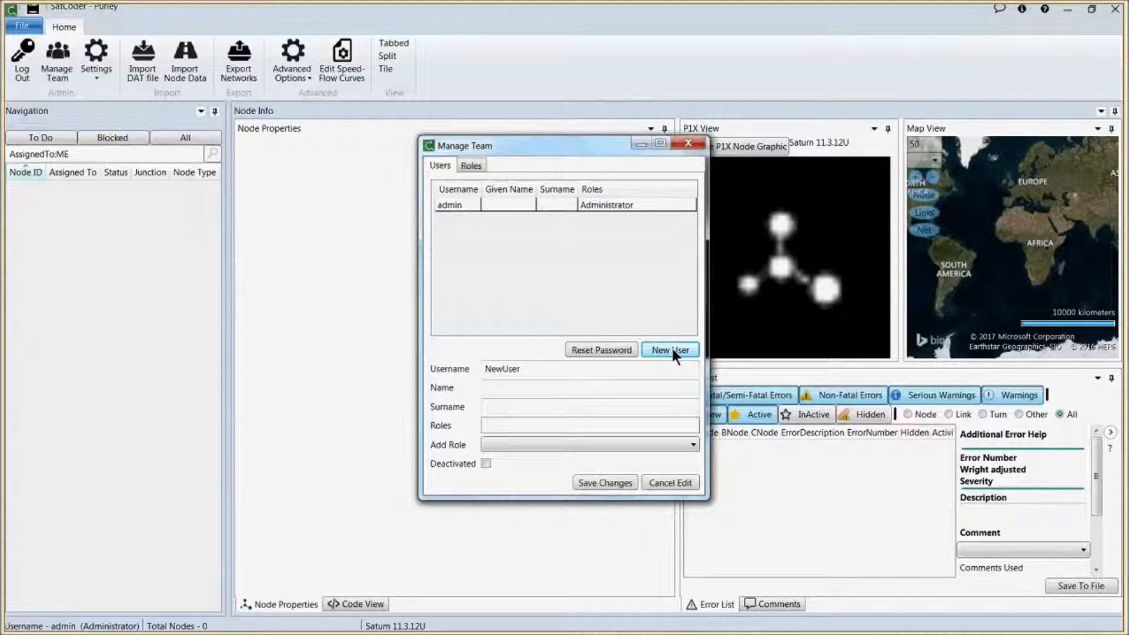
double_click(574, 369)
type("Luke")
key("Tab")
type("Luke")
key("Tab")
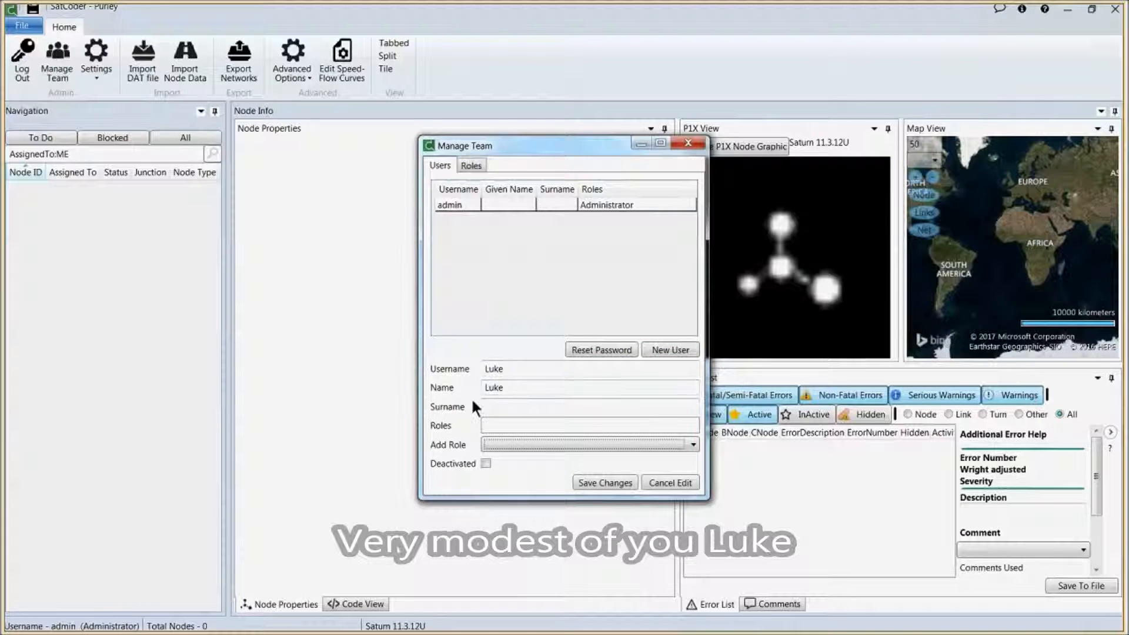
left_click(531, 439)
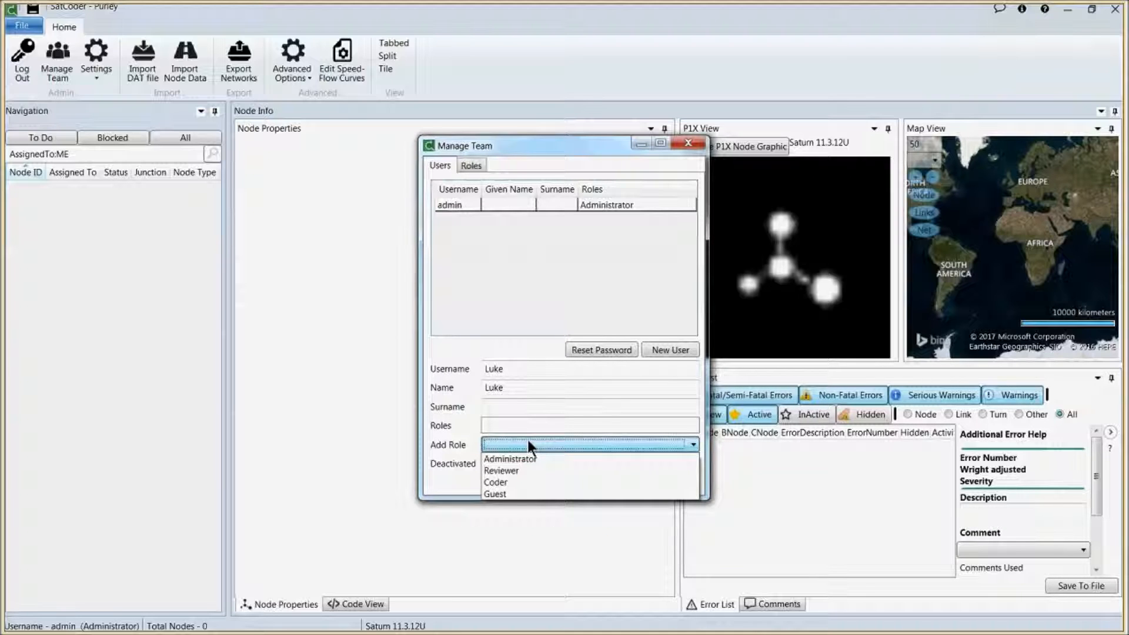
left_click(518, 480)
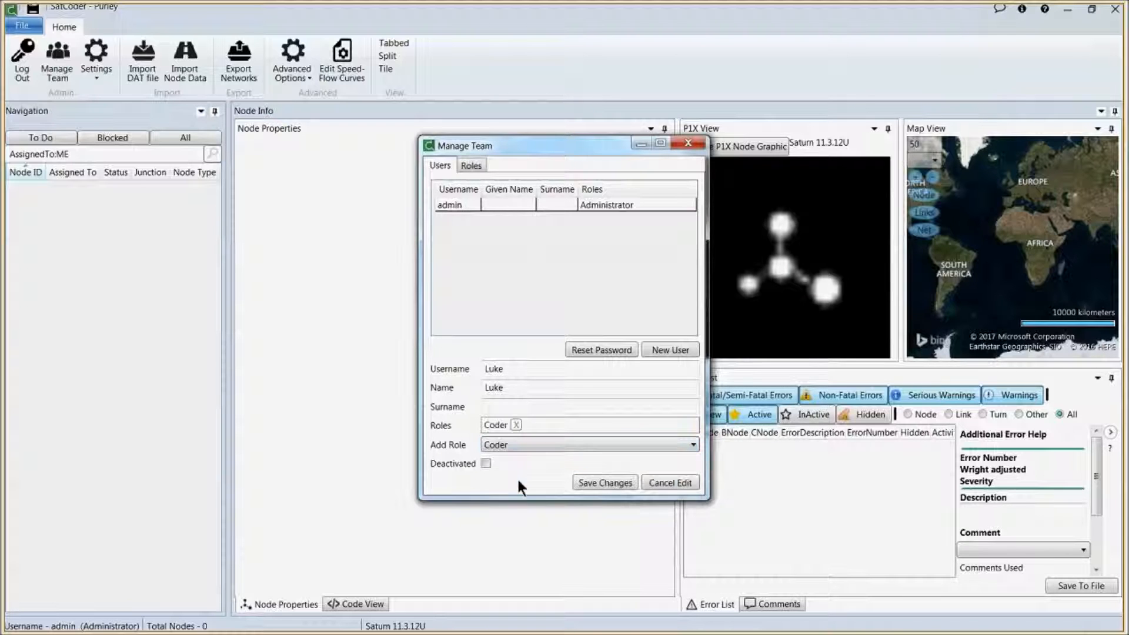
left_click(613, 482)
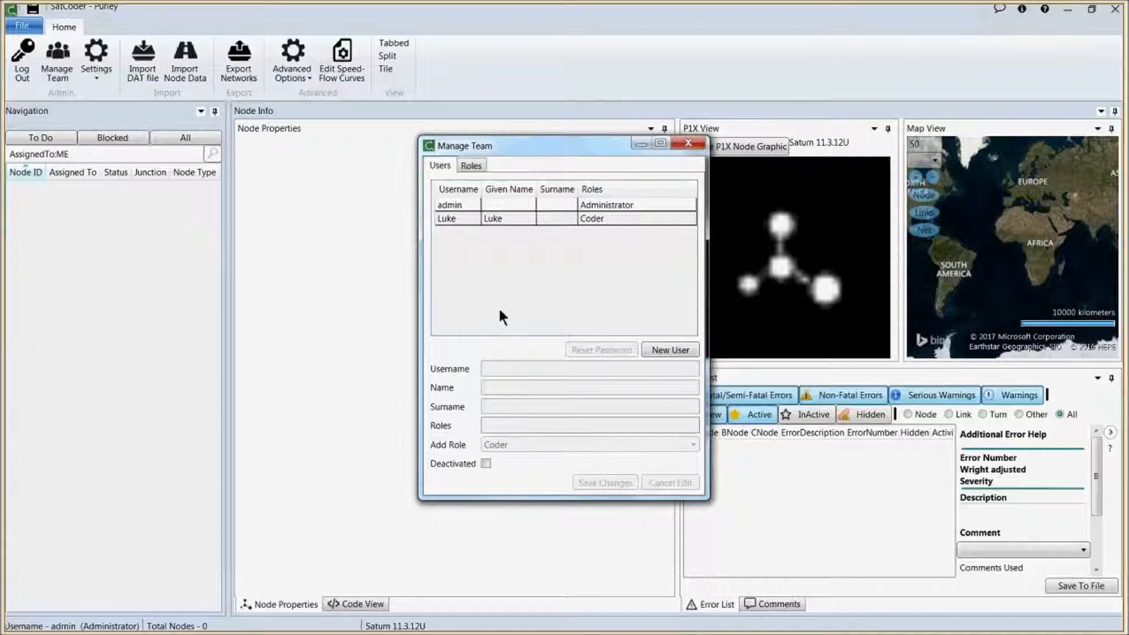
left_click(688, 143)
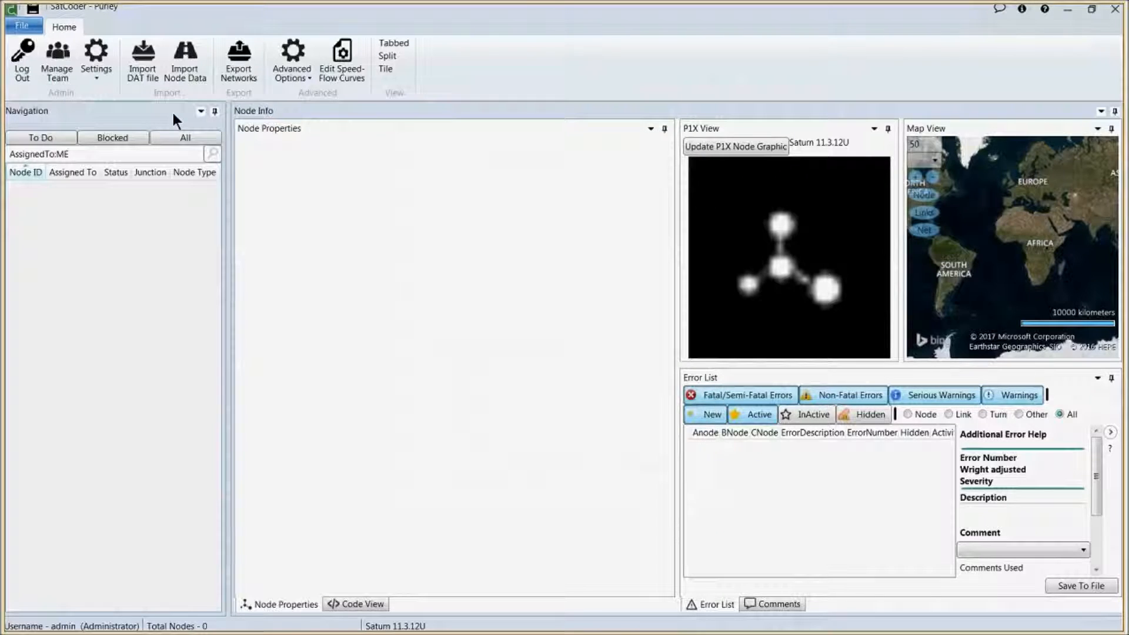
Step: Import SERTM_Purley_Sim.DAT as the default network DAT file
left_click(143, 80)
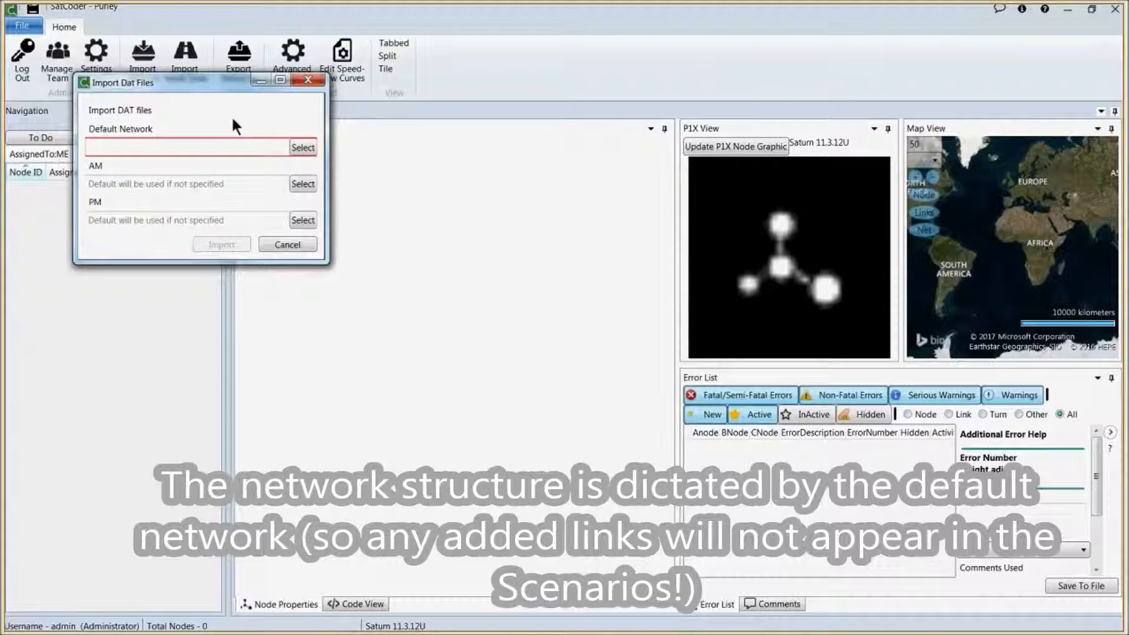
left_click(301, 148)
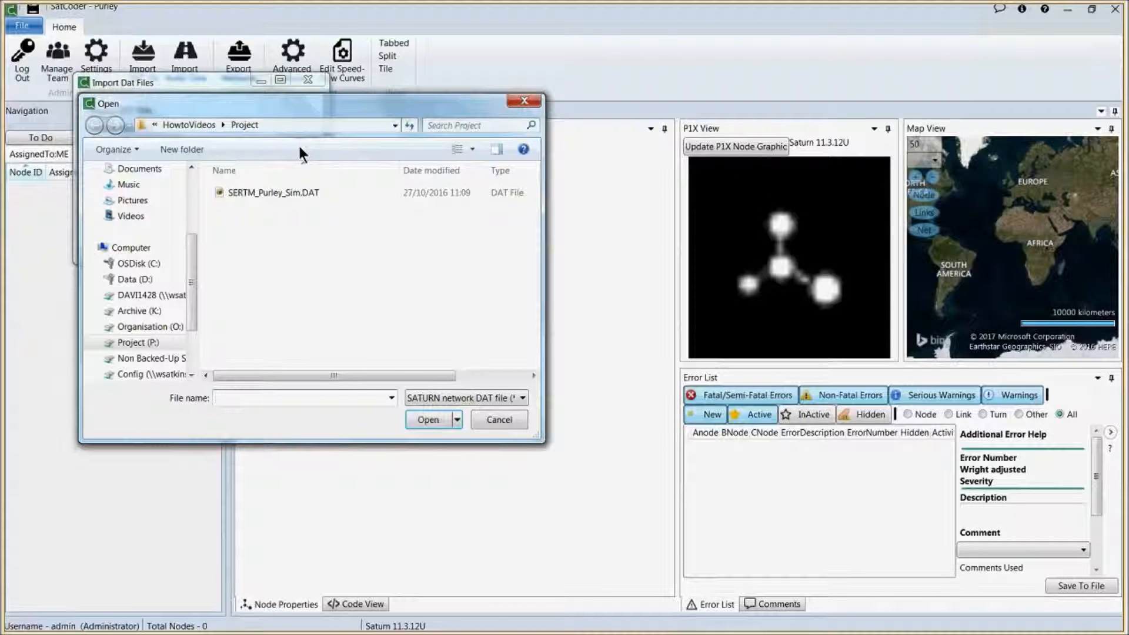
double_click(295, 193)
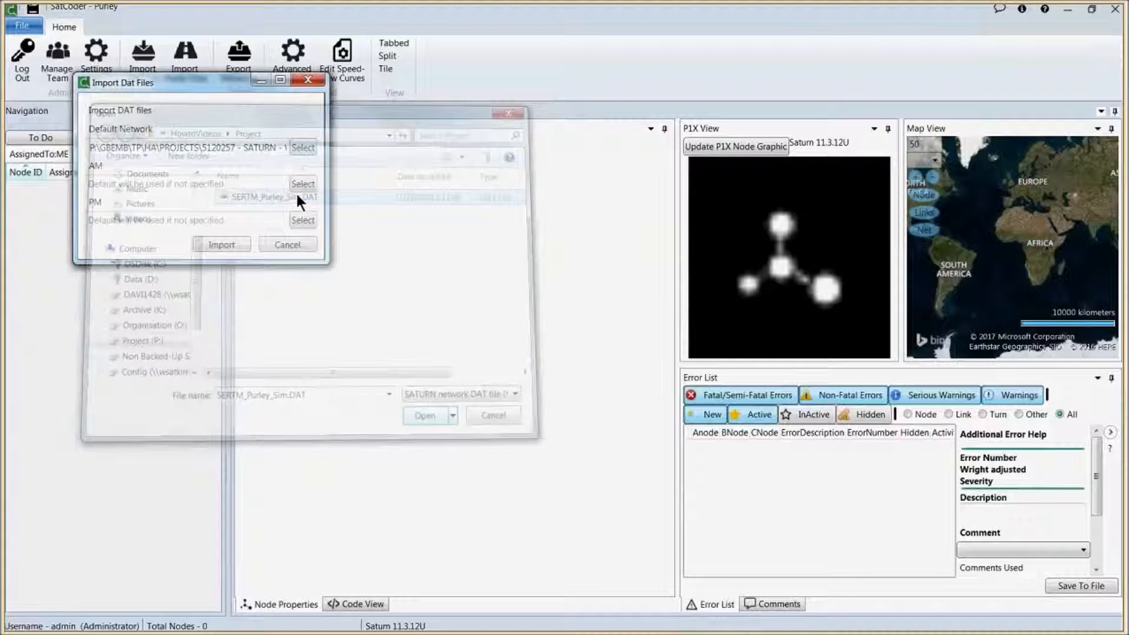
left_click(222, 237)
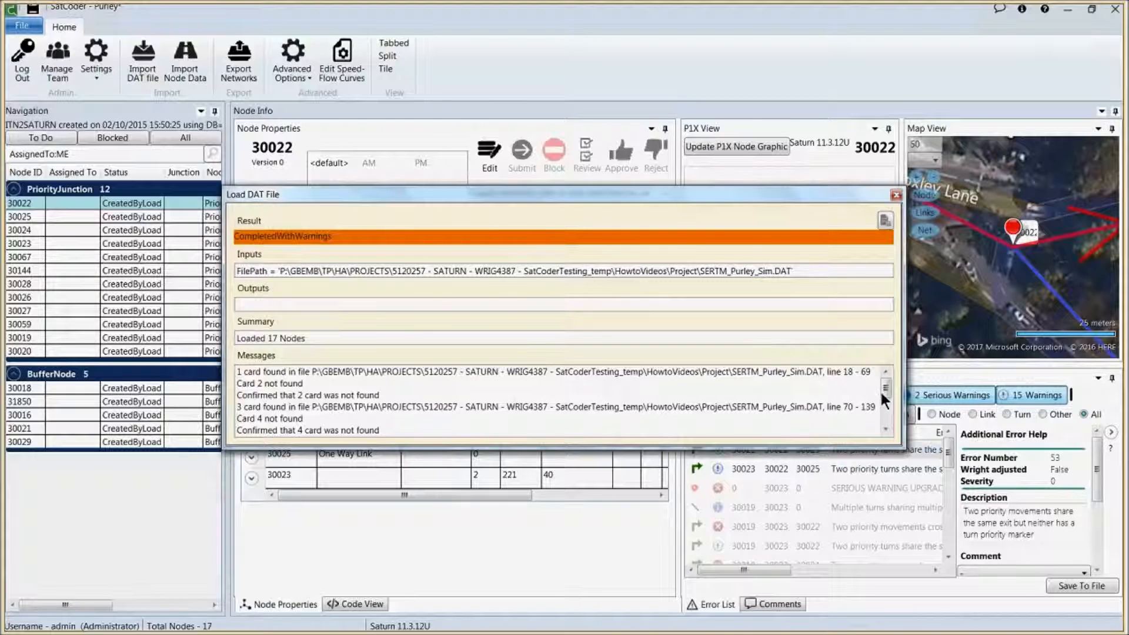
Step: Scroll the Load DAT File warnings, cancel saving the report, and close the dialog
mouse_move(883, 393)
left_mouse_down()
mouse_move(886, 419)
mouse_move(886, 377)
left_mouse_up()
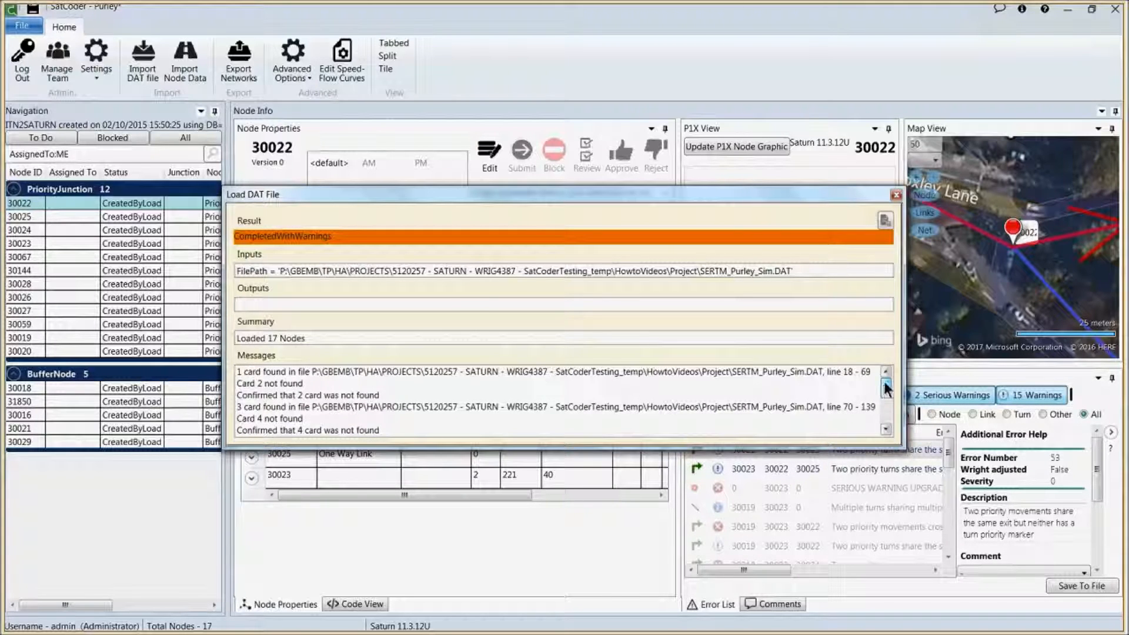
left_click(884, 220)
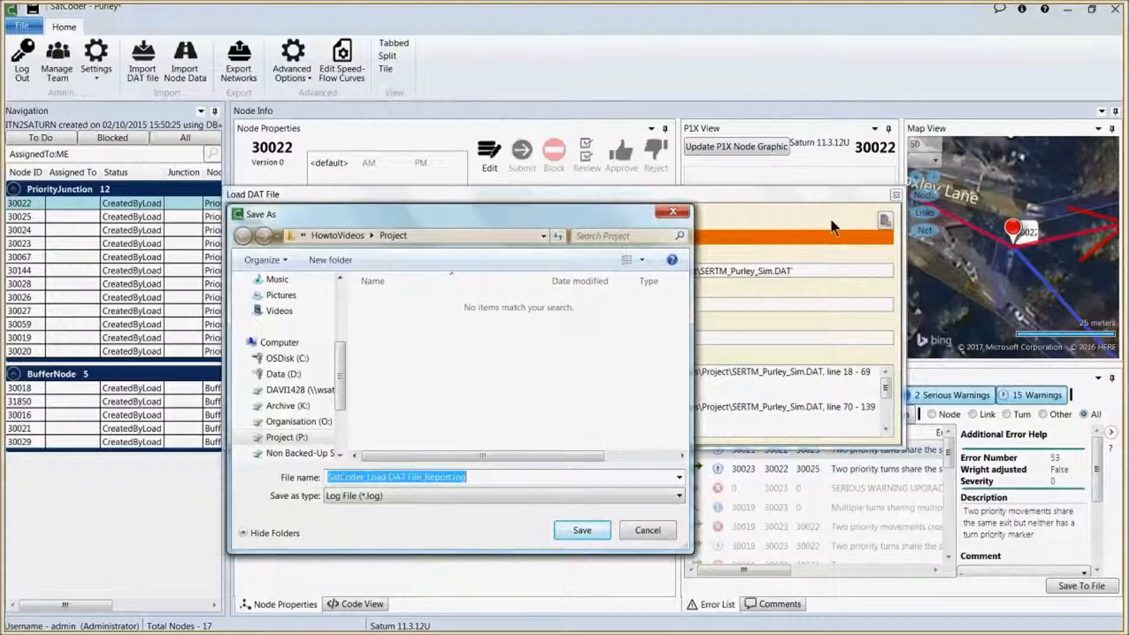
left_click(639, 532)
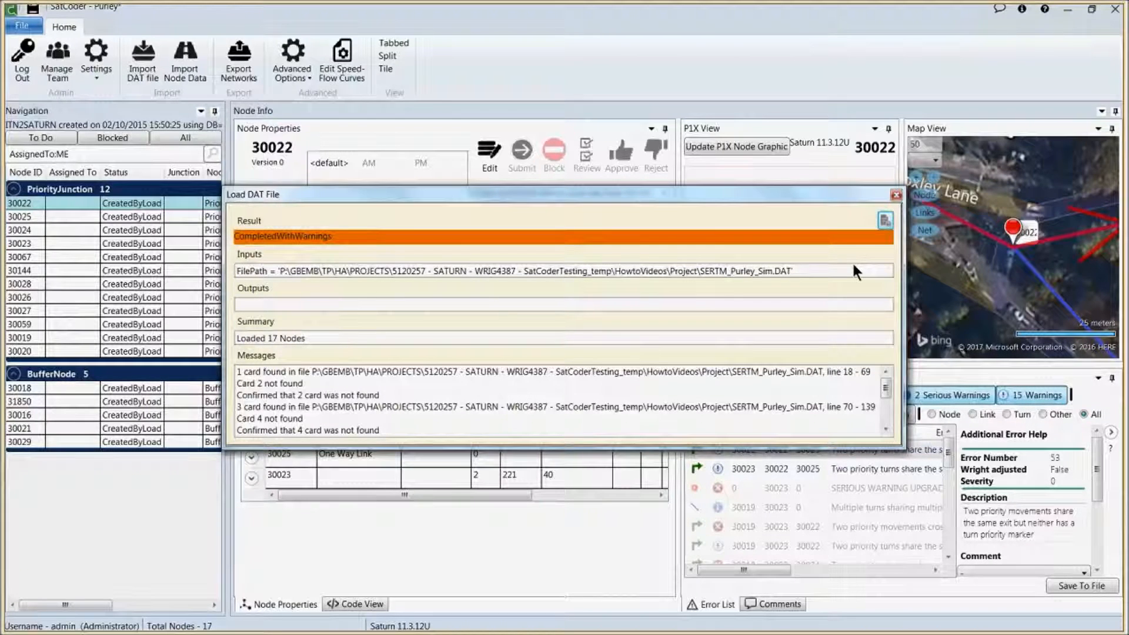
left_click(895, 195)
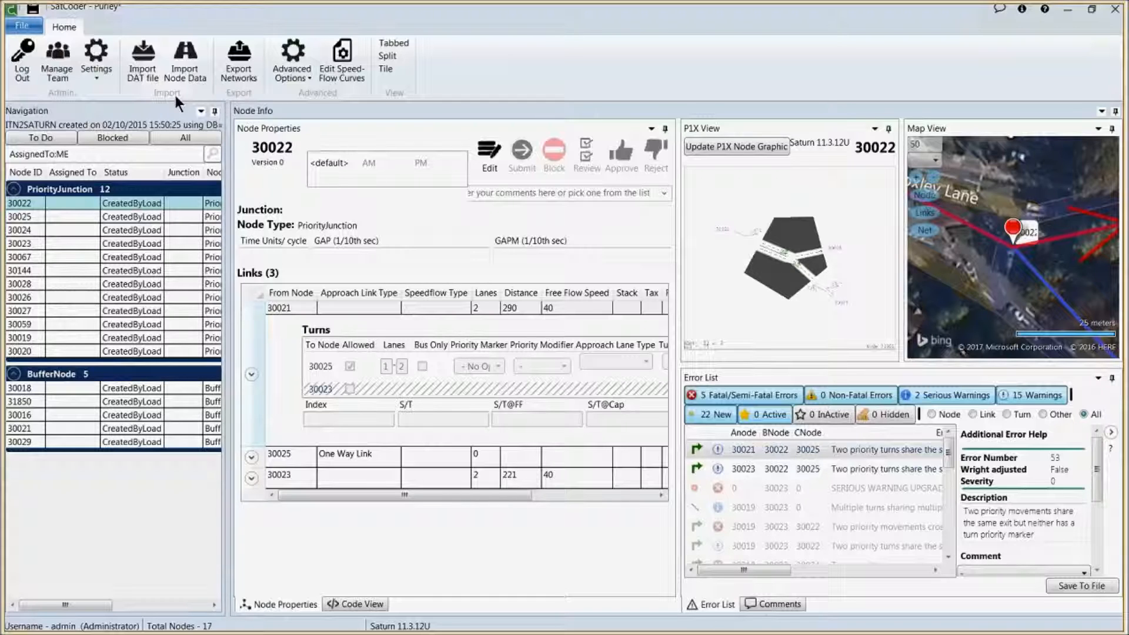
Step: Create a second team user holding both Reviewer and Coder roles
left_click(57, 62)
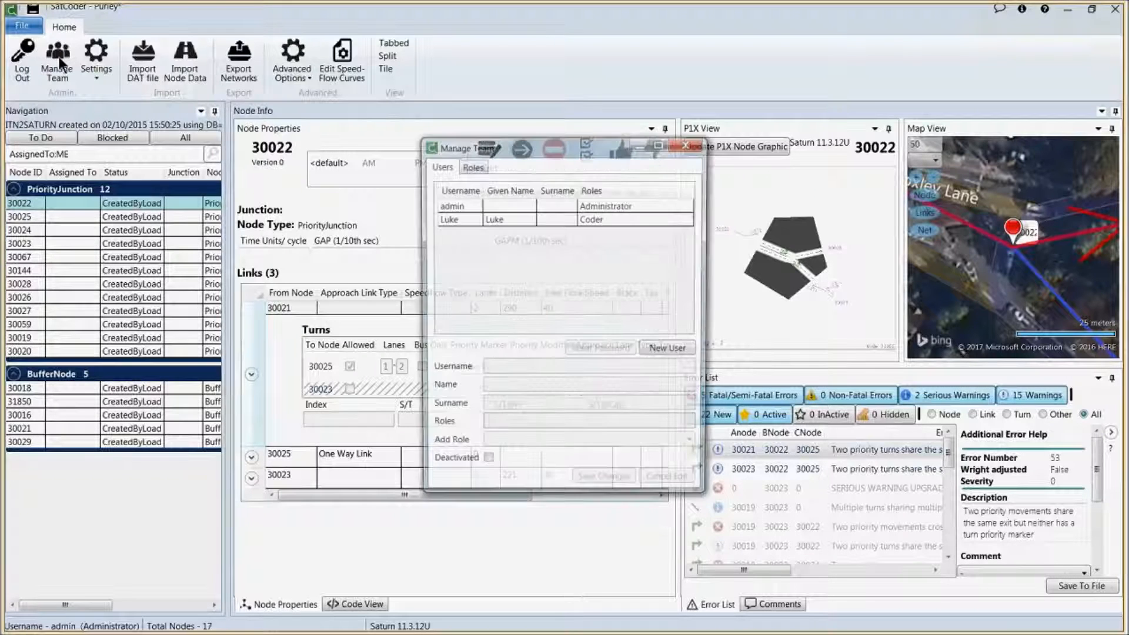
left_click(673, 350)
left_click_drag(601, 370, 481, 369)
type("Erik")
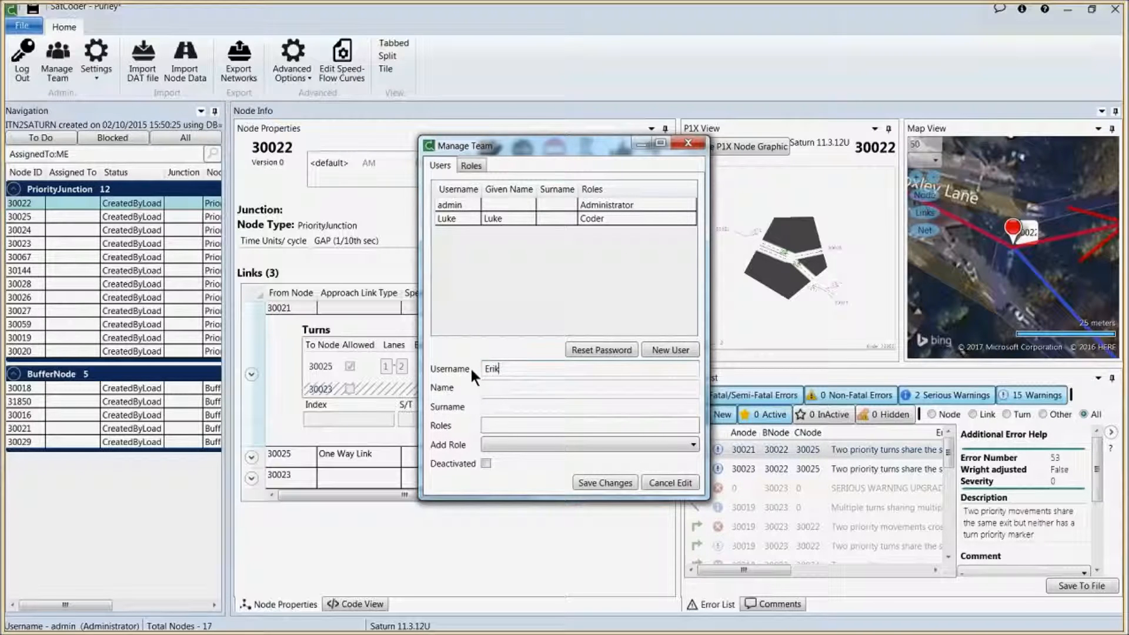
left_click(624, 444)
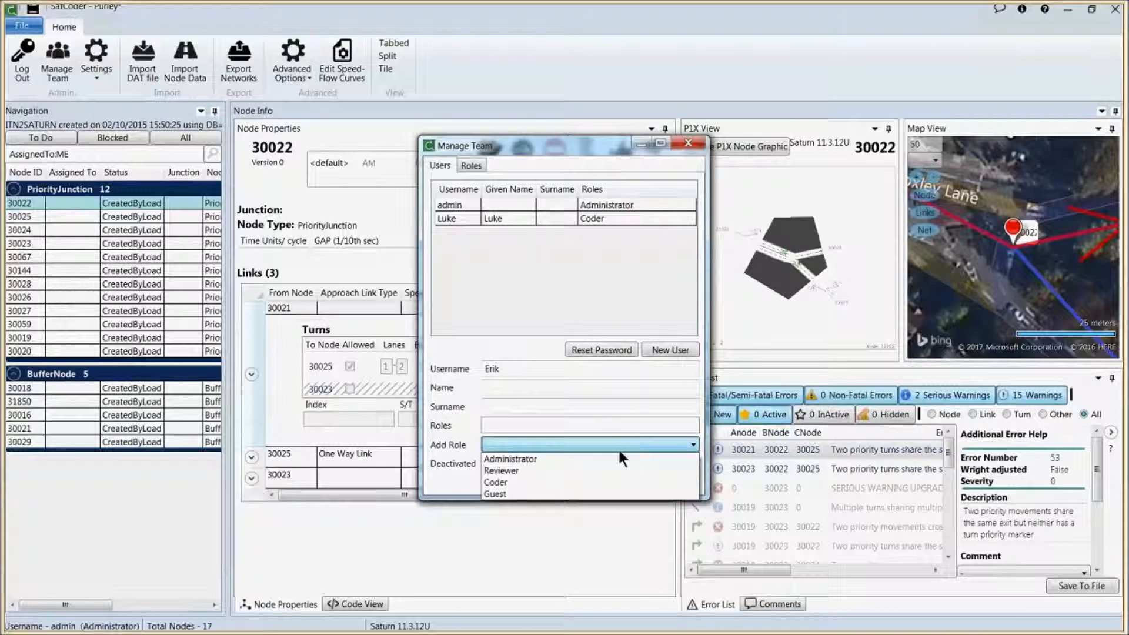
left_click(611, 469)
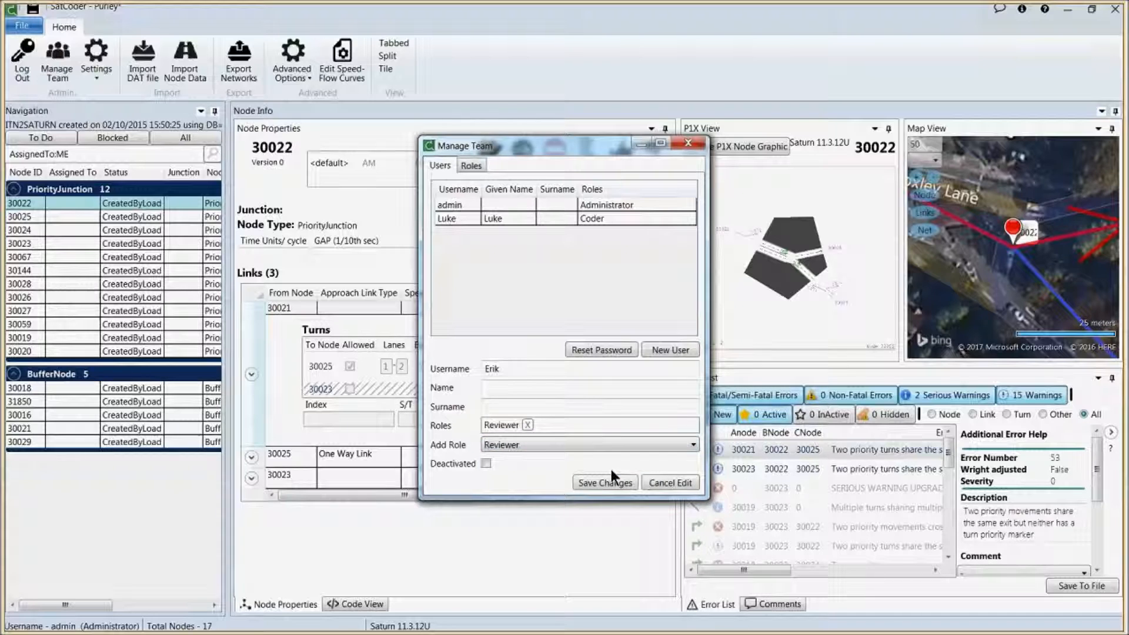
left_click(603, 447)
left_click(586, 481)
left_click(586, 481)
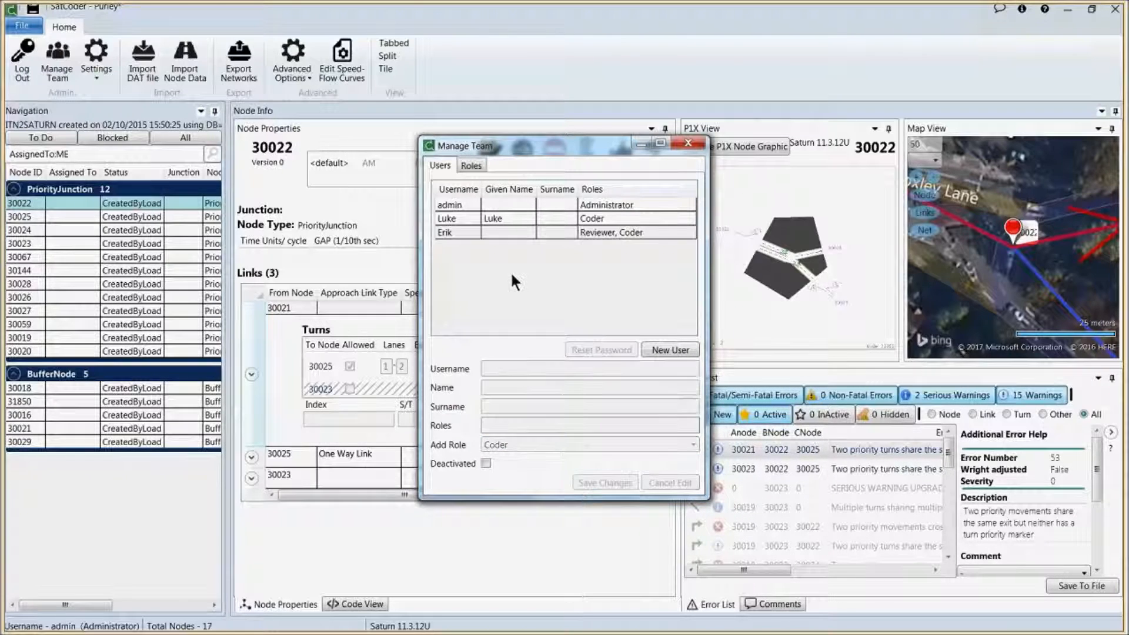
Step: Add the Reviewer role to the existing coder and close Manage Team
left_click(511, 216)
left_click(562, 444)
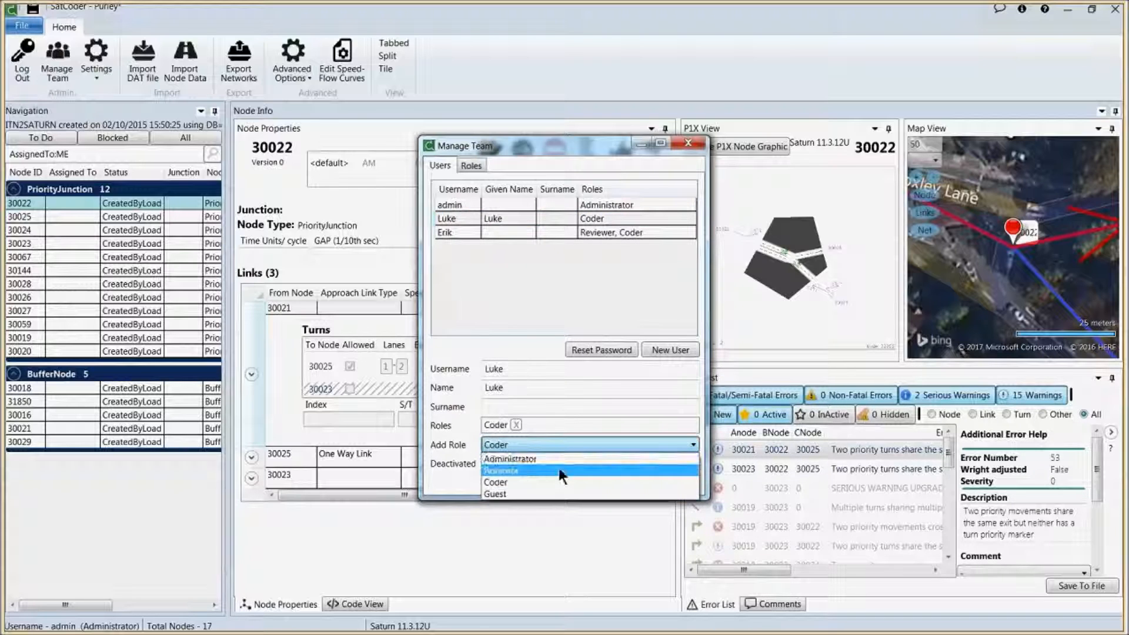
left_click(562, 468)
left_click(607, 481)
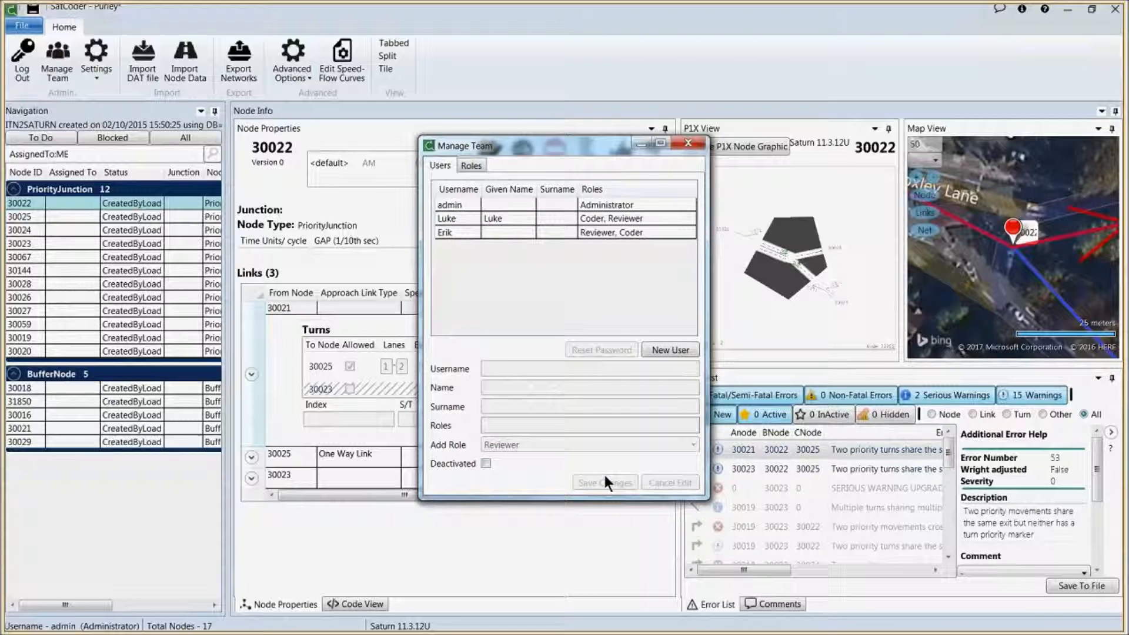
left_click(686, 144)
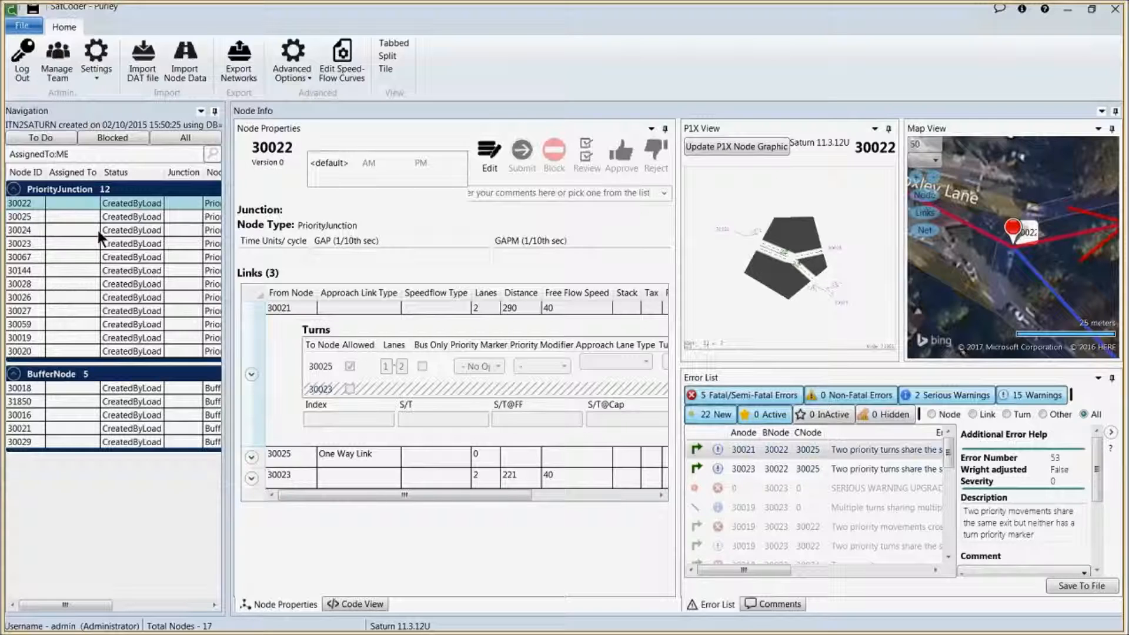
Step: Assign node 30022 with the newest user as coder and the other member as reviewer
right_click(78, 202)
left_click(97, 211)
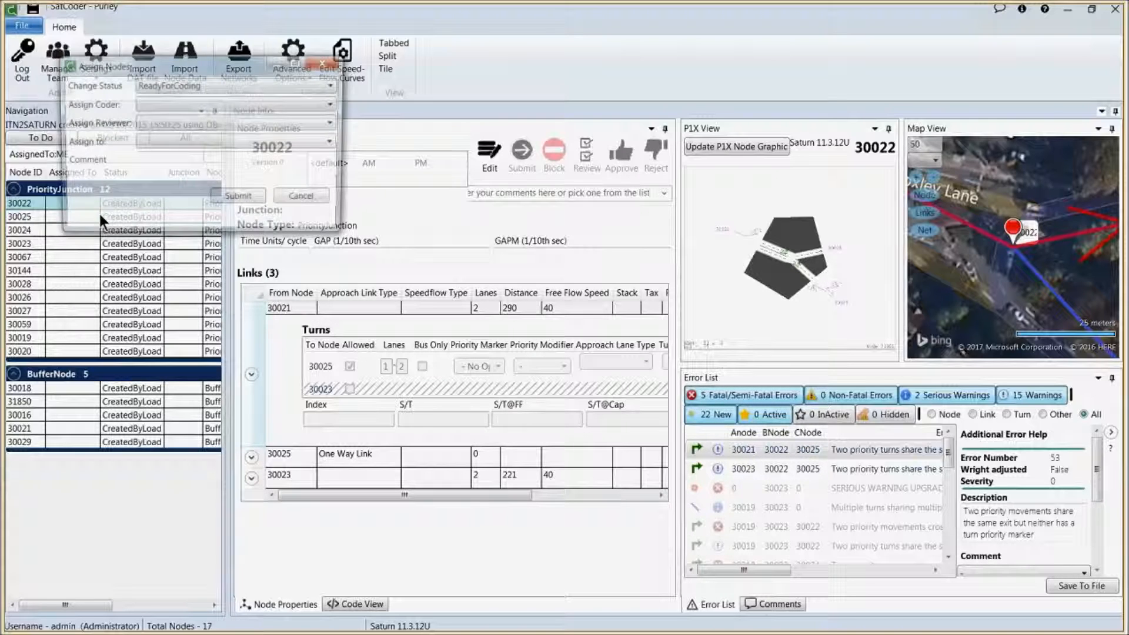
left_click(184, 102)
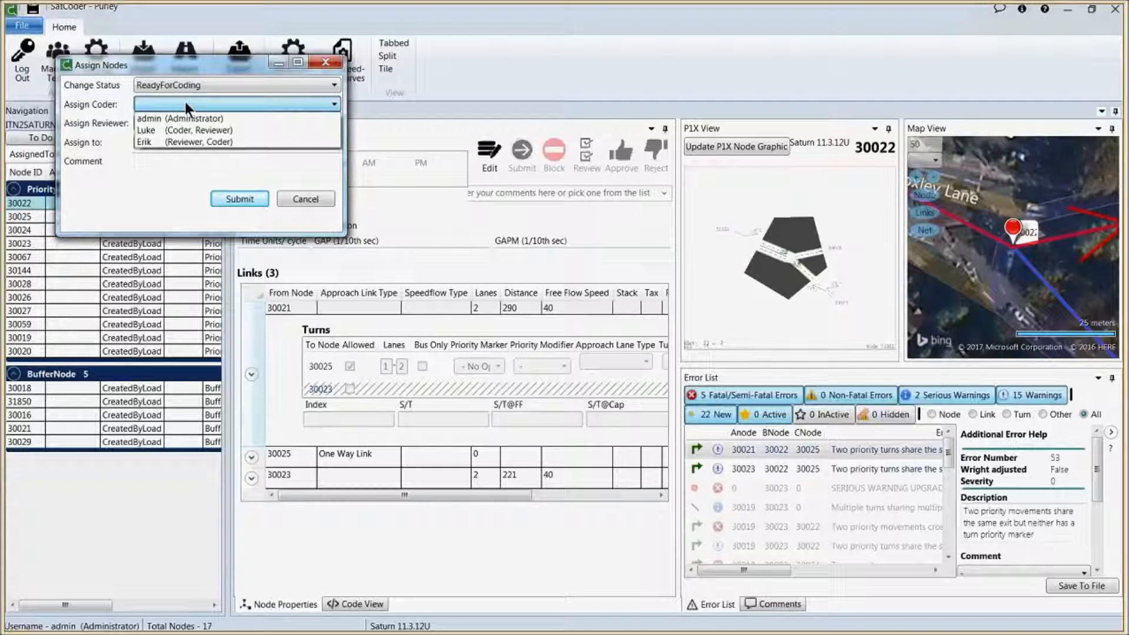
left_click(189, 139)
left_click(191, 124)
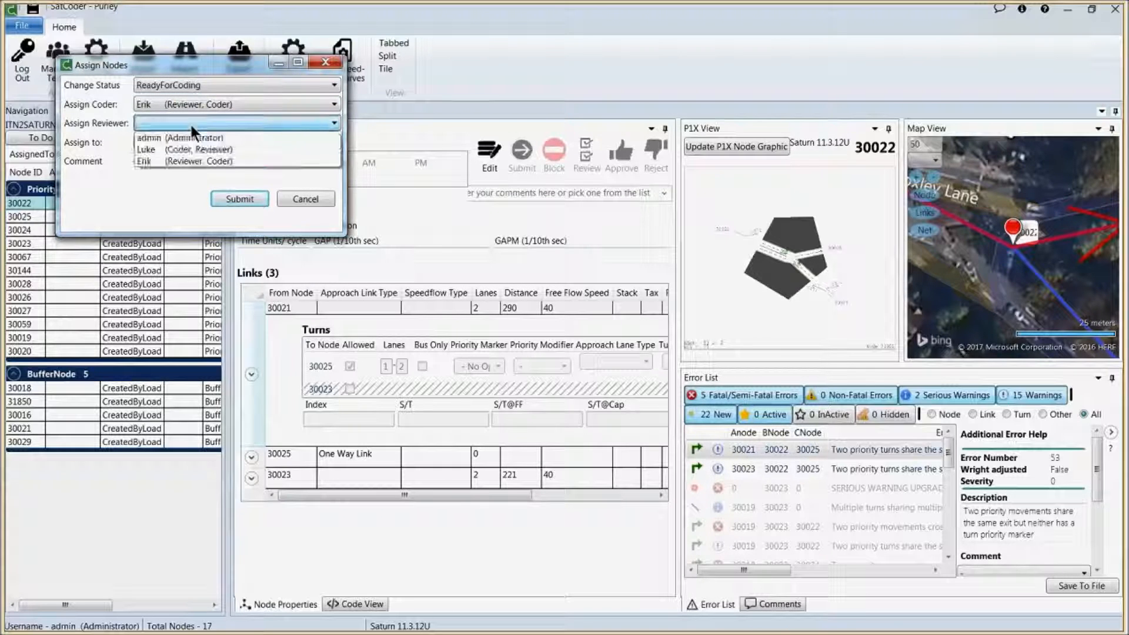
left_click(190, 148)
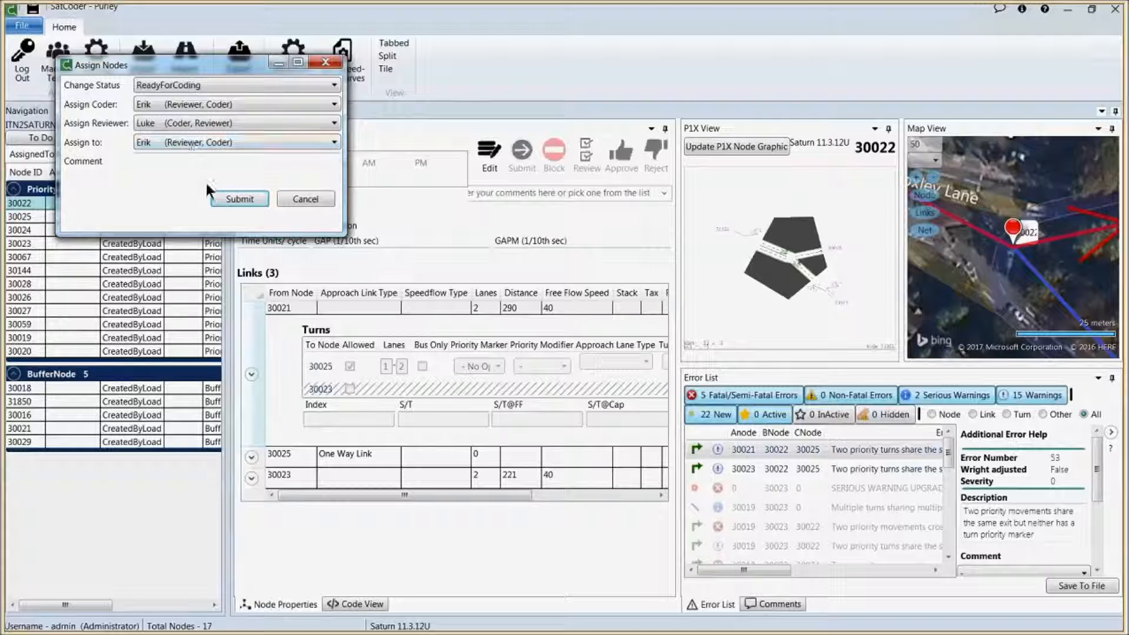
left_click(235, 199)
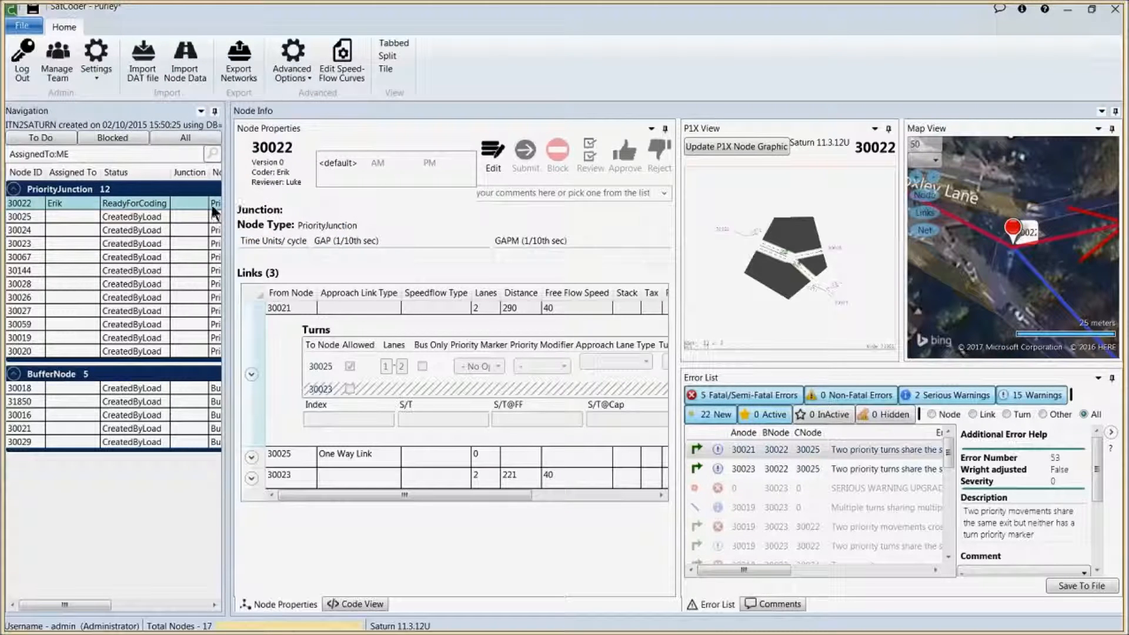
Step: Select priority junction nodes 30025 through 30027 for assignment
left_click(77, 217)
left_click(67, 311, "shift")
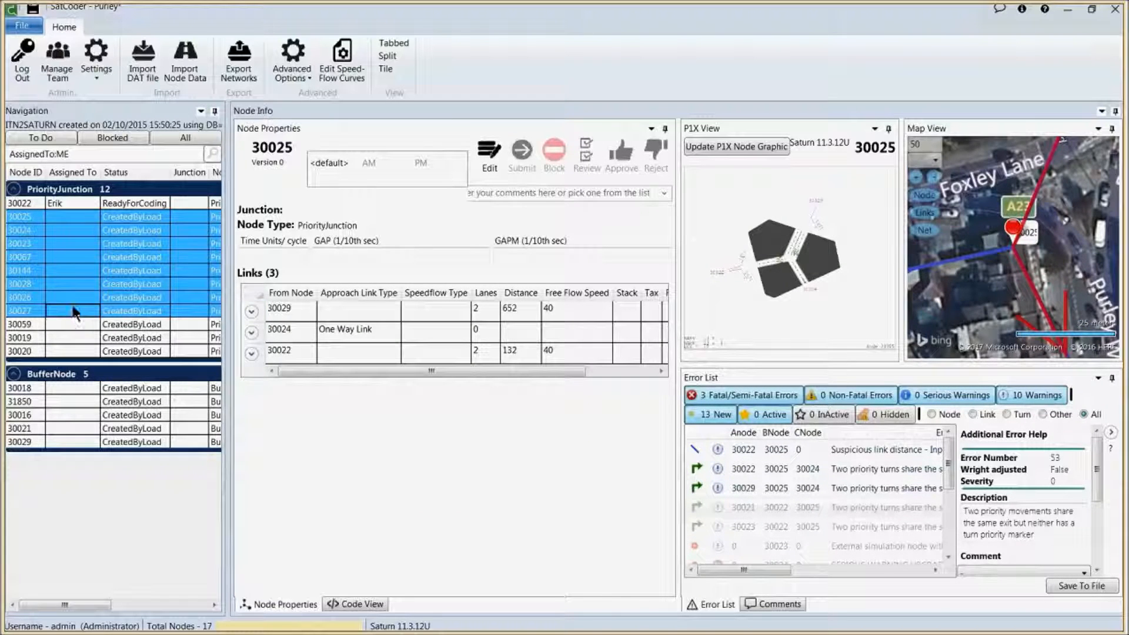
right_click(73, 265)
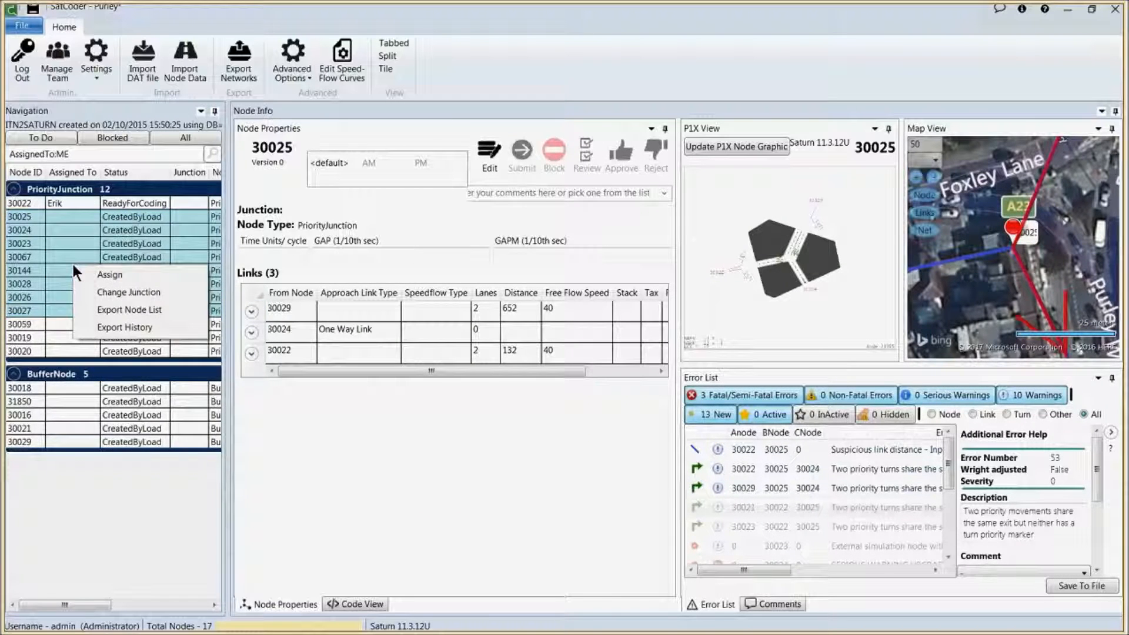
left_click(109, 275)
Step: Assign one member as coder, the other as reviewer, commented 'Go for it'
left_click(247, 157)
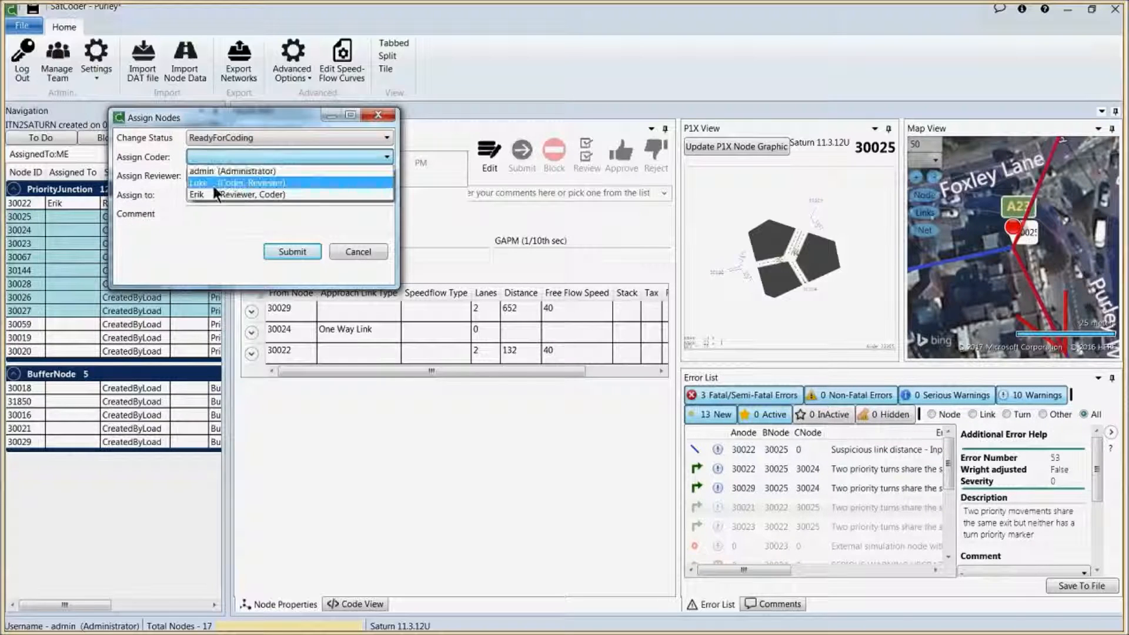
left_click(215, 194)
left_click(215, 176)
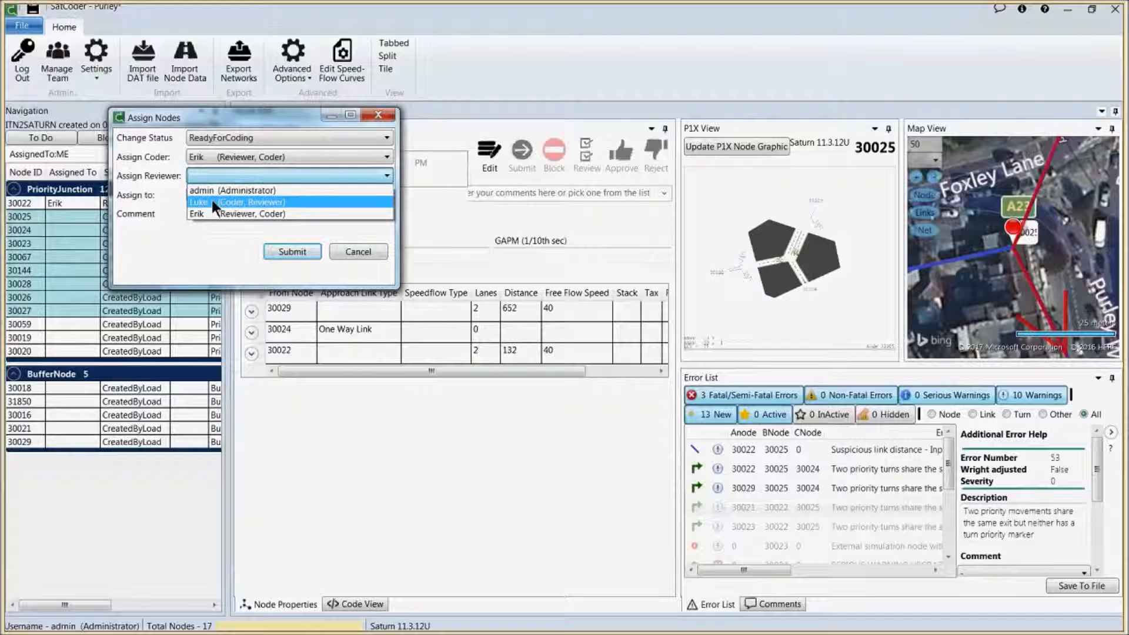
left_click(212, 202)
left_click(213, 211)
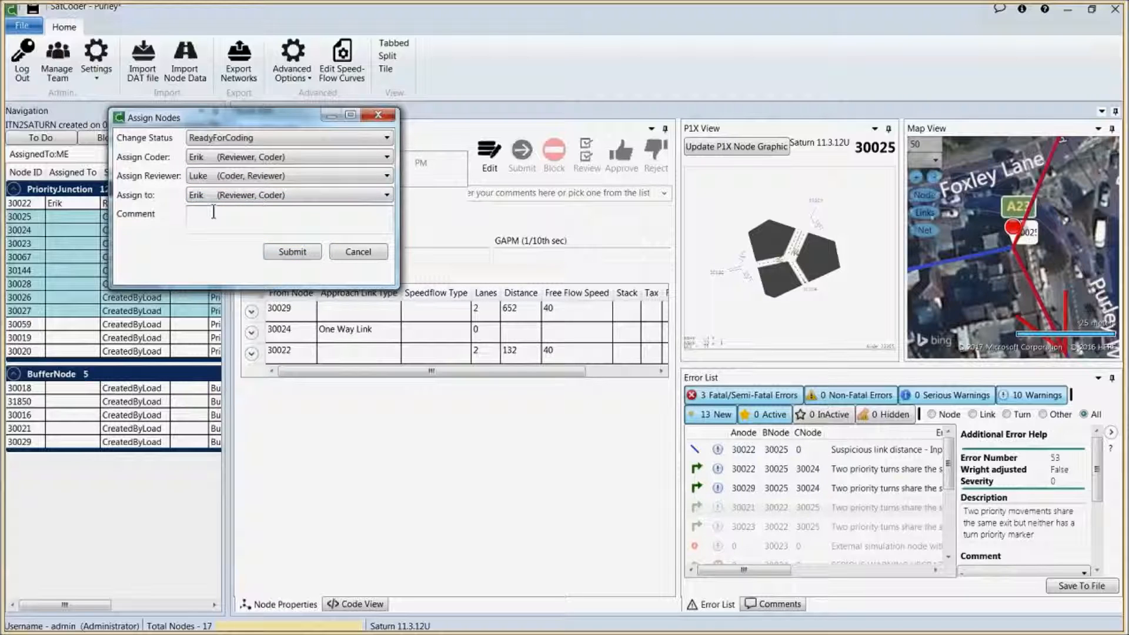
left_click(207, 178)
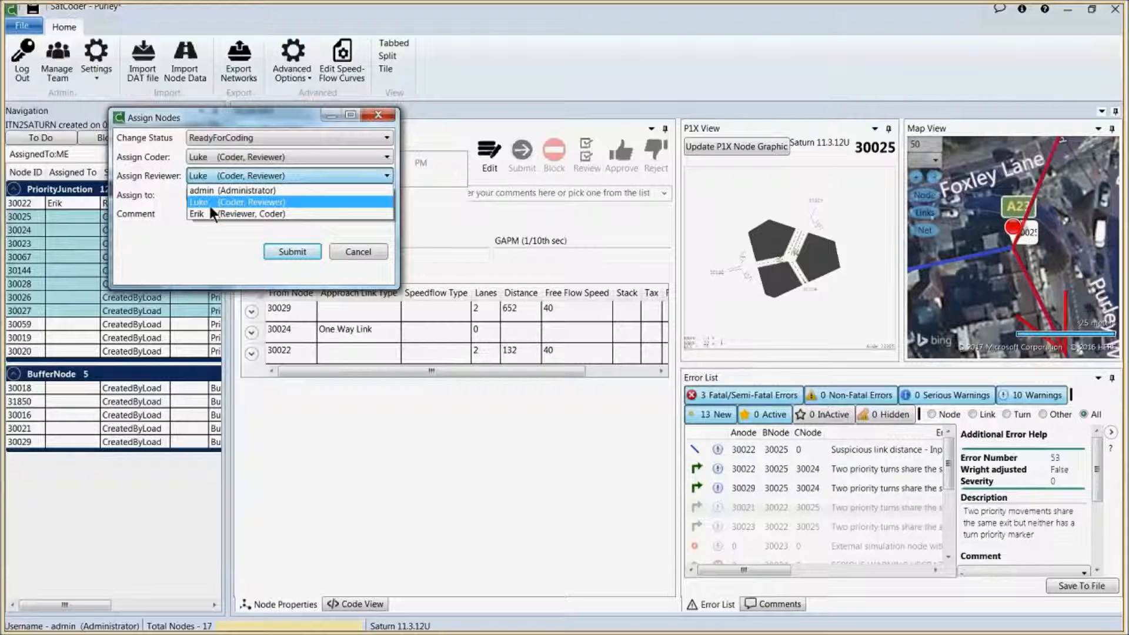
left_click(209, 214)
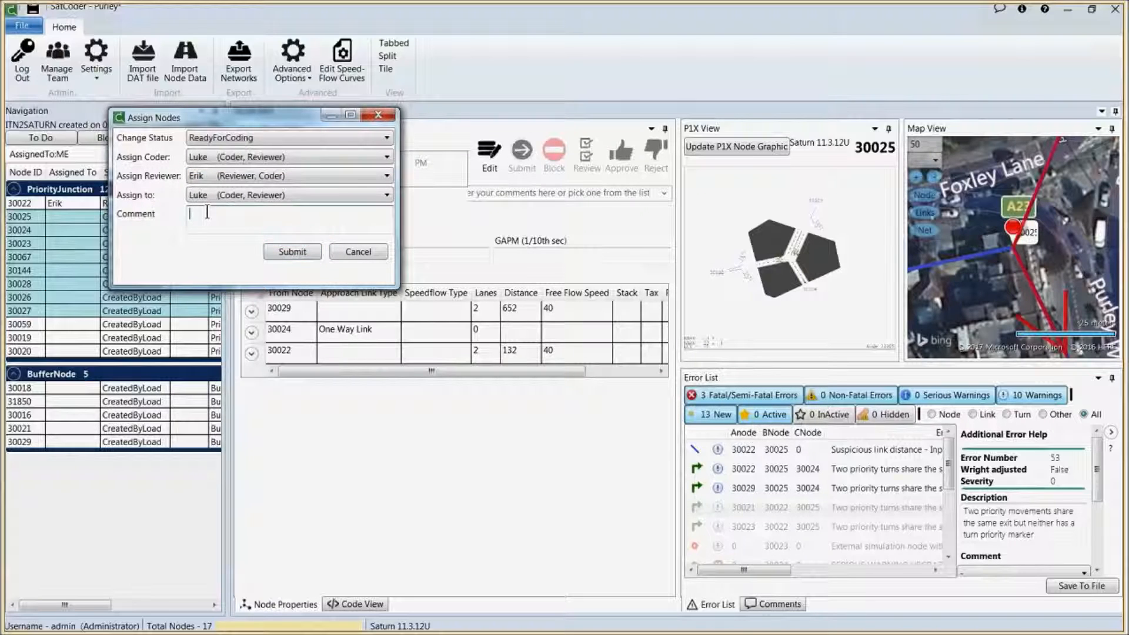
left_click(207, 213)
type("Go for it!")
left_click(294, 252)
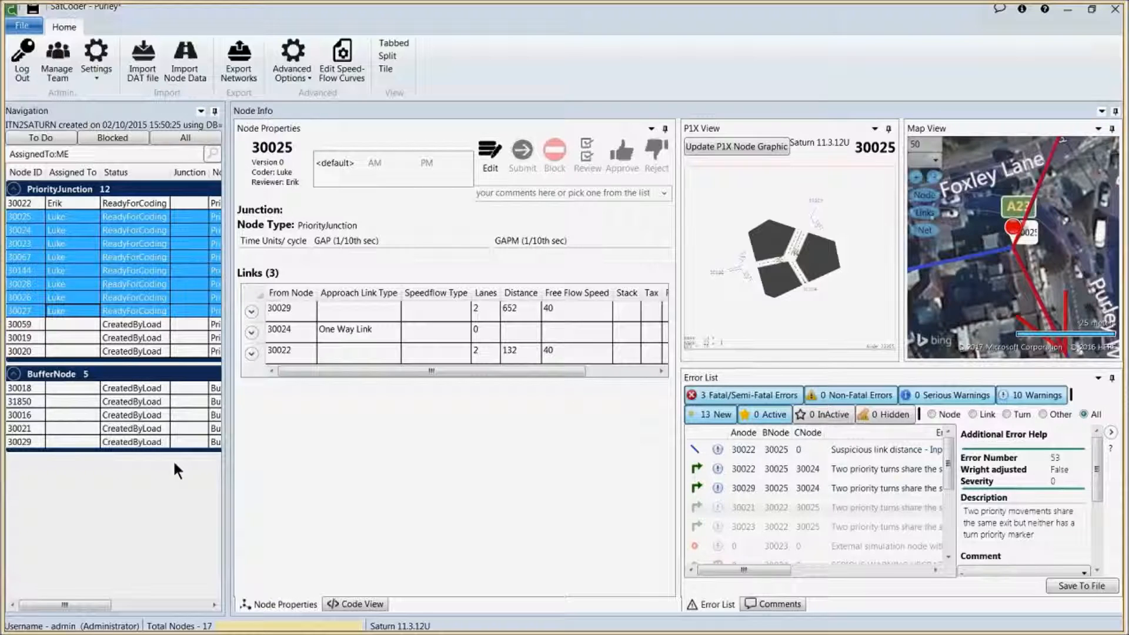
Step: Save the Purley project from the File menu
left_click(22, 25)
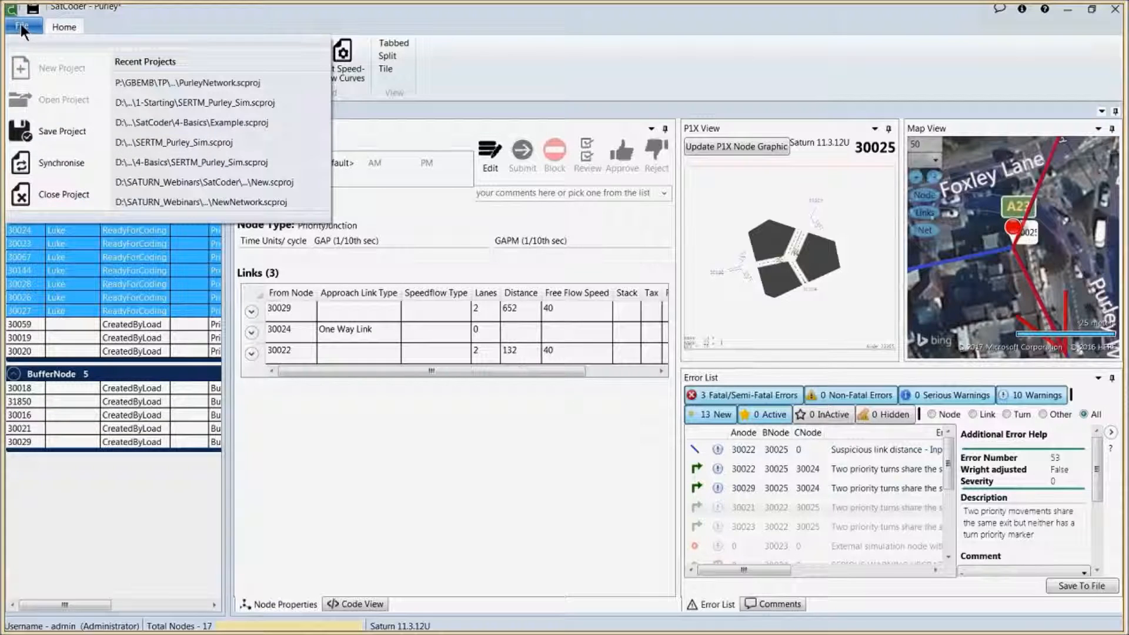
left_click(43, 131)
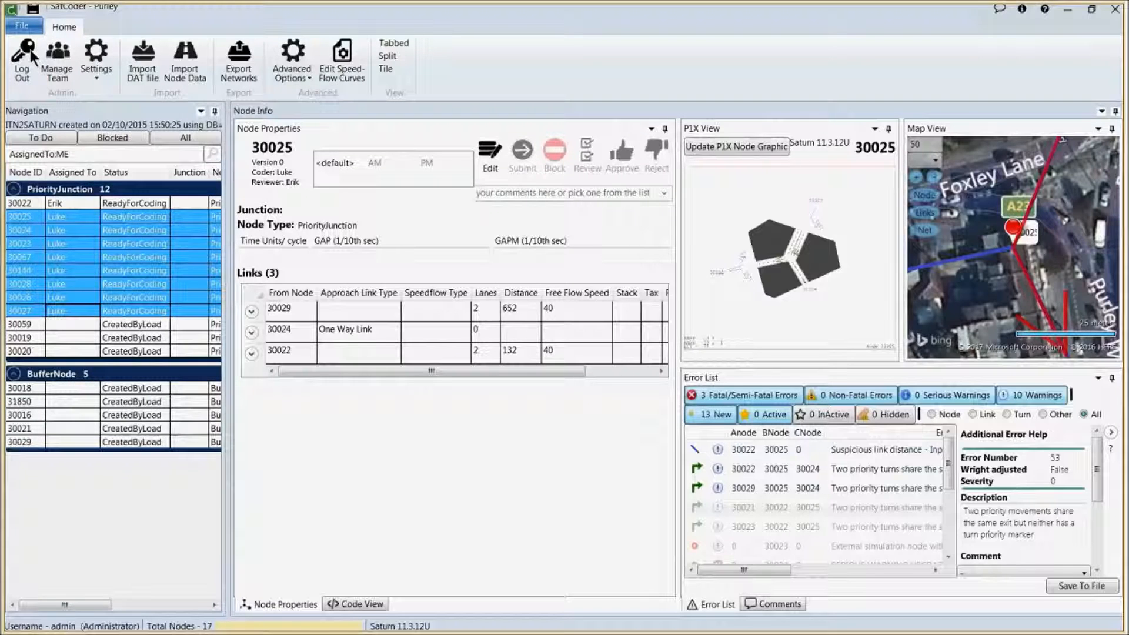
Step: Synchronise Purley with the shared project, overwriting shared settings with local ones and uploading 17 nodes
left_click(23, 26)
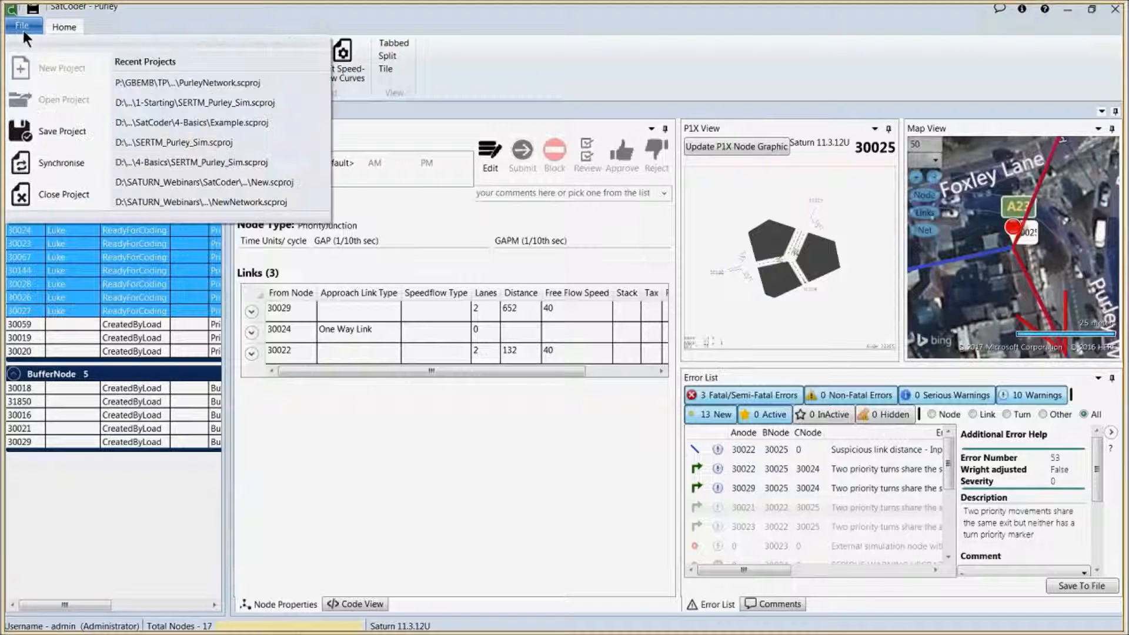
left_click(61, 162)
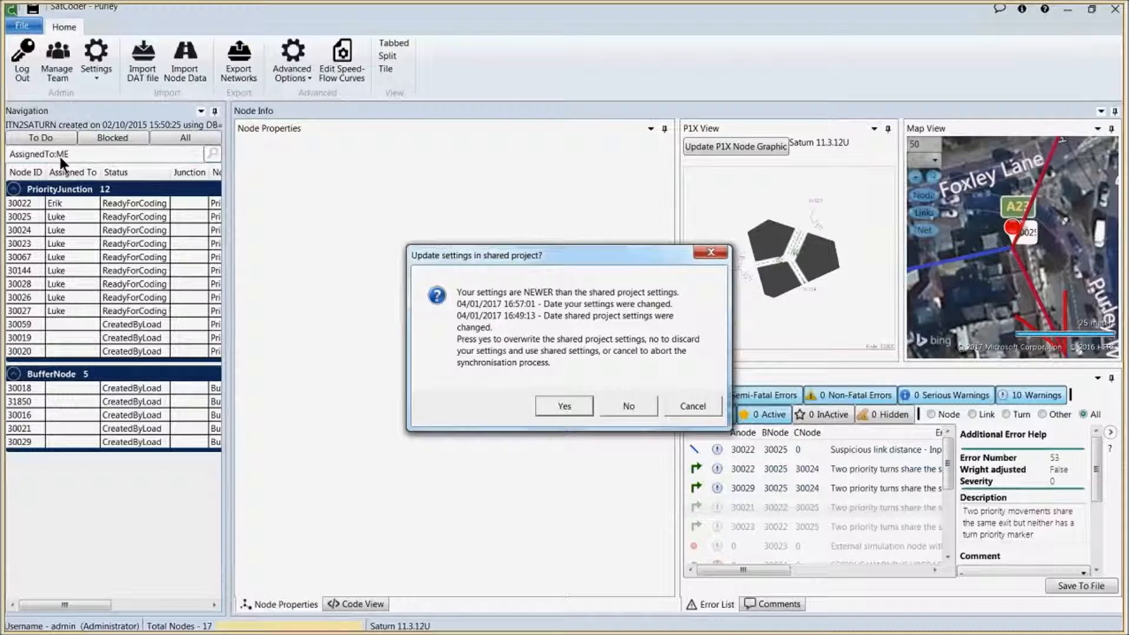
left_click(565, 406)
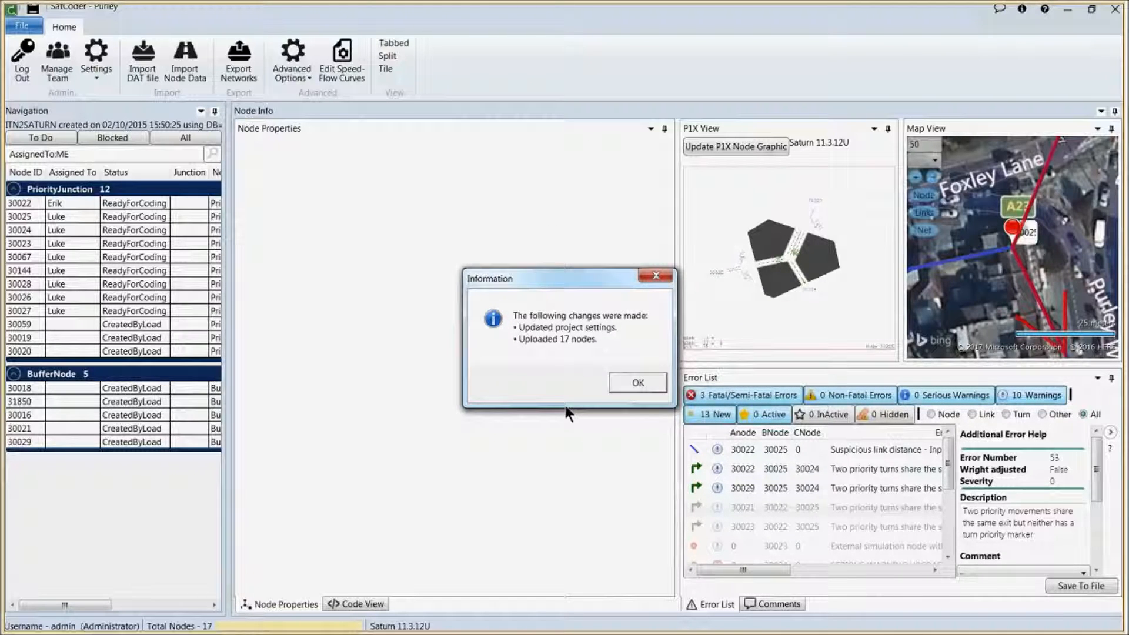
left_click(640, 383)
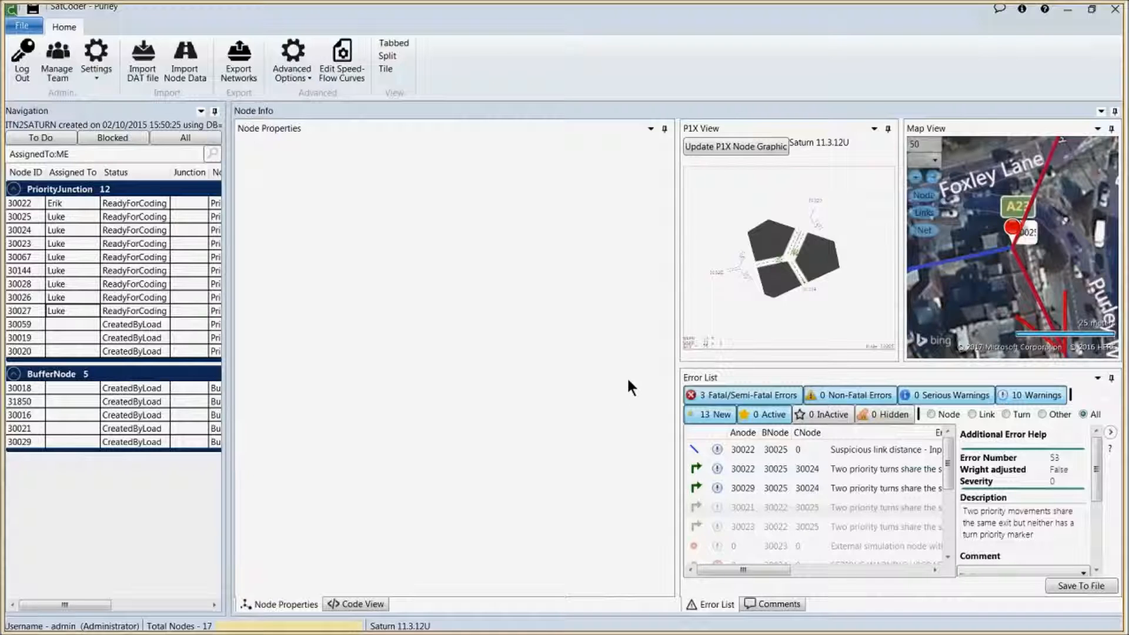
Step: Assign BufferNode 30018 to a team member as coder, leaving the administrator as reviewer
left_click(29, 387)
right_click(31, 387)
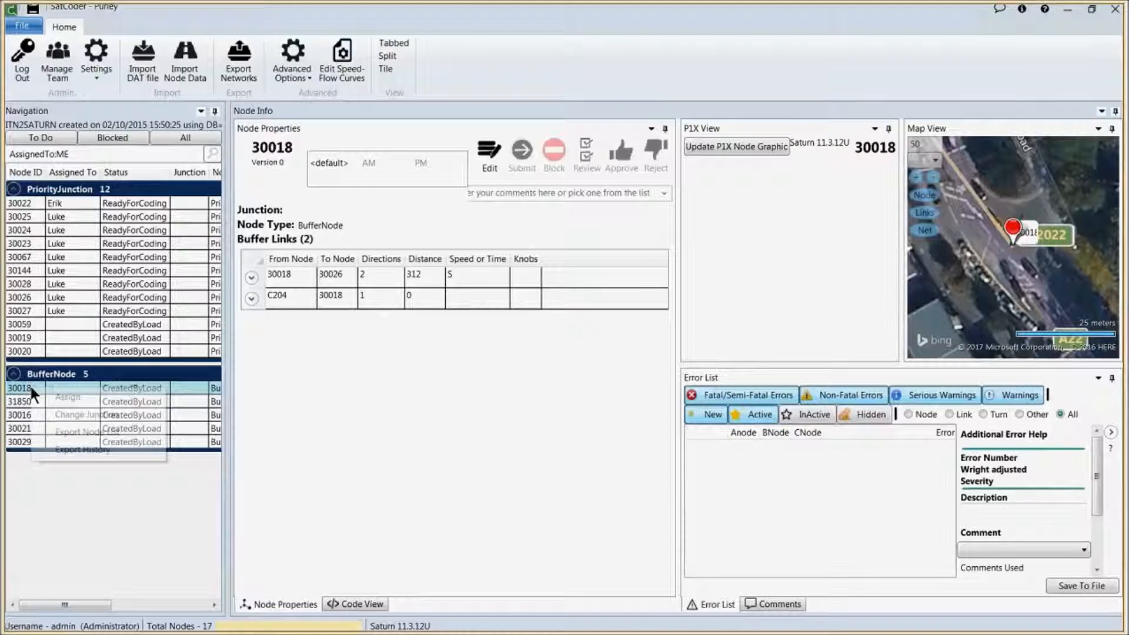
left_click(63, 399)
left_click(147, 69)
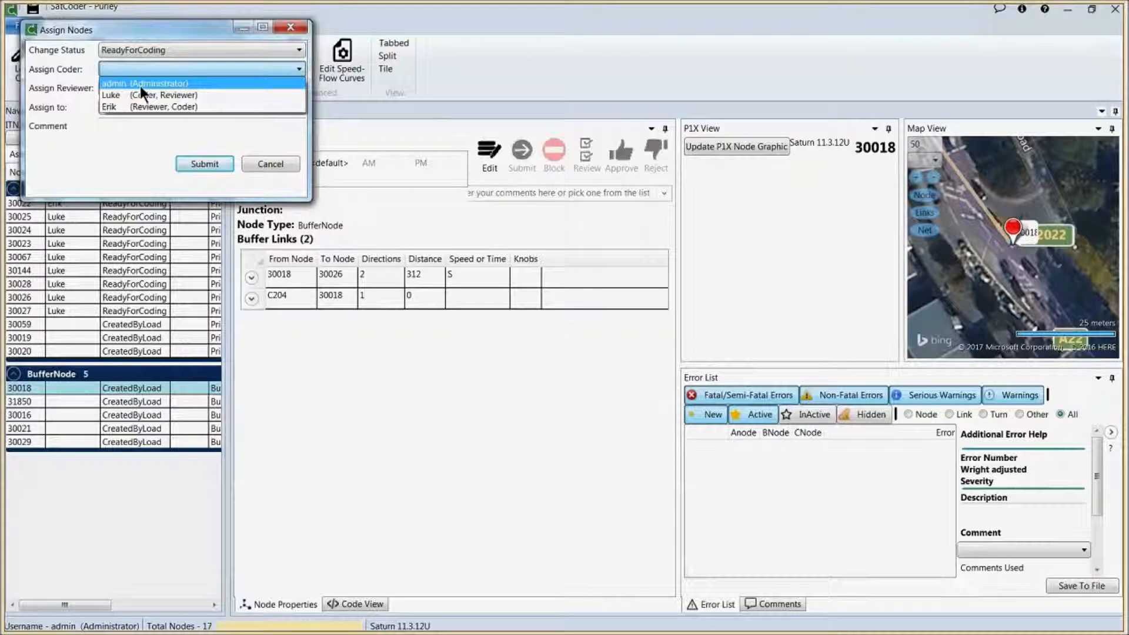
left_click(137, 104)
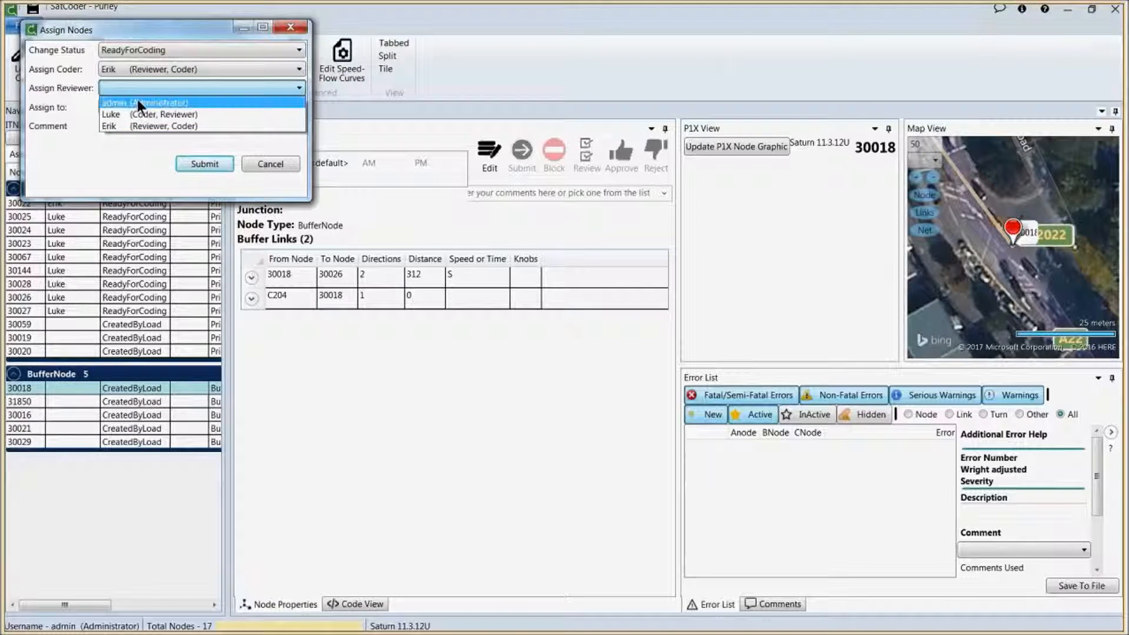
left_click(200, 162)
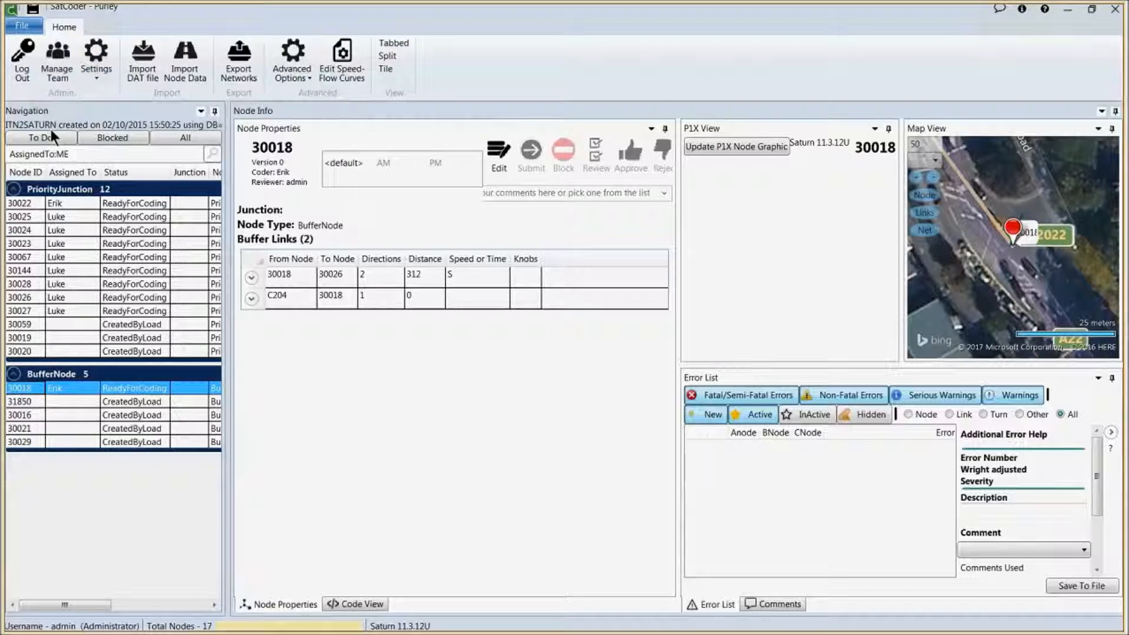
Step: Synchronise again, uploading the one newly assigned node 30018
left_click(22, 26)
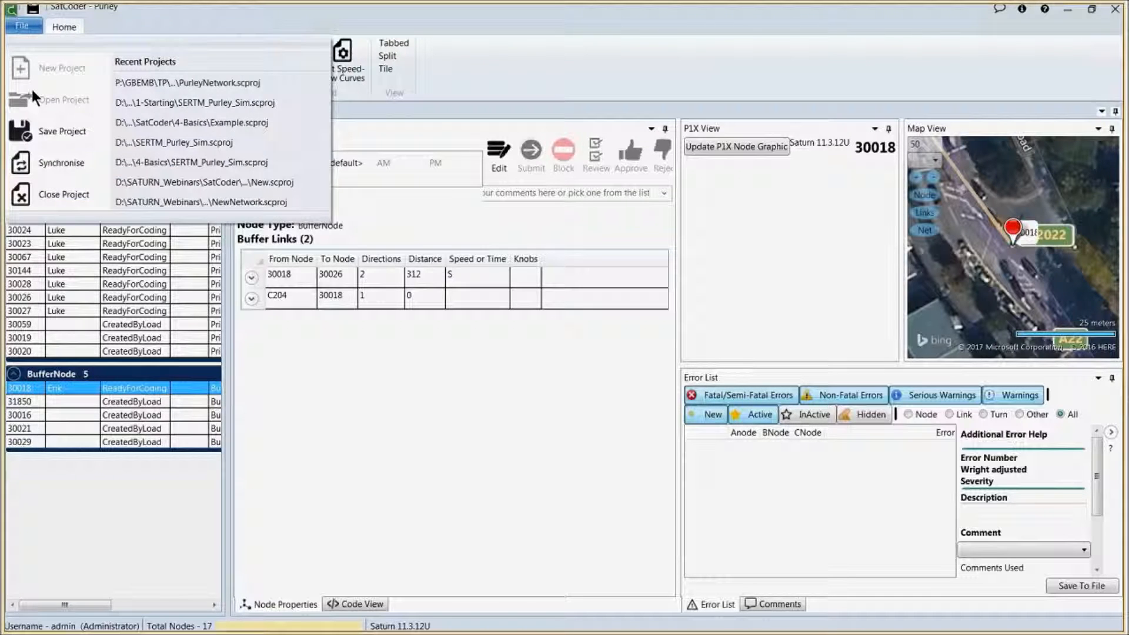
left_click(42, 160)
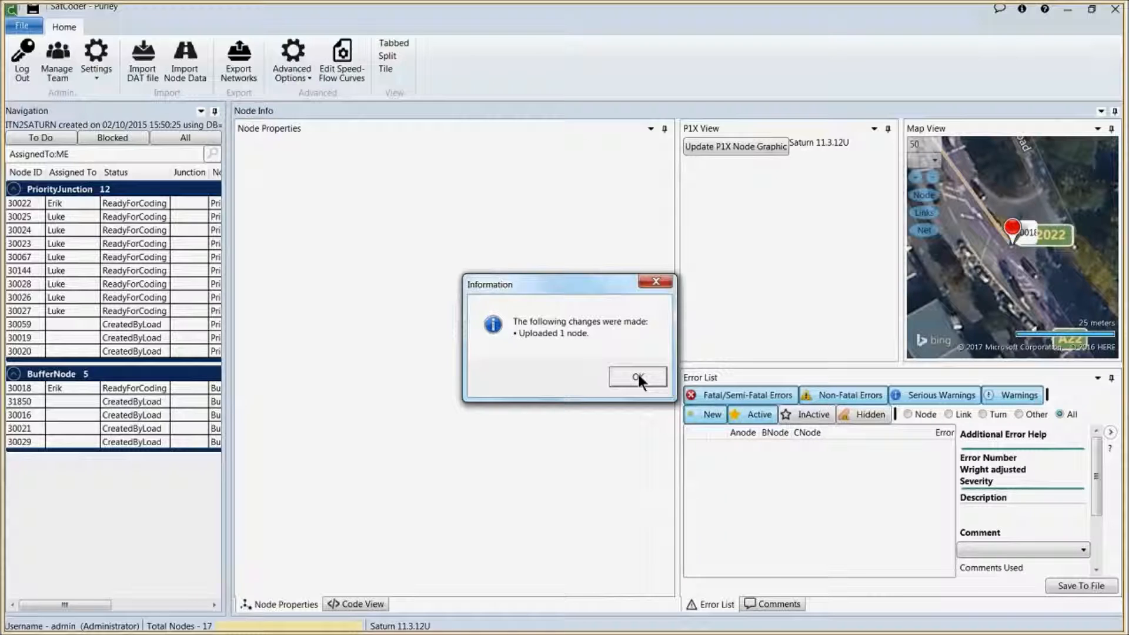
left_click(639, 381)
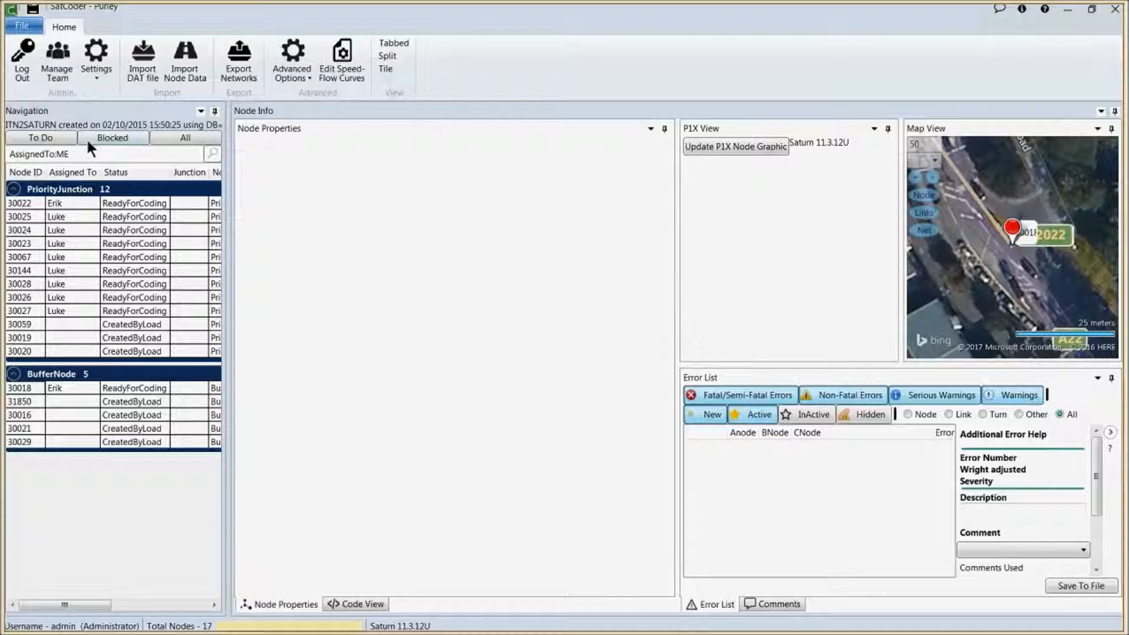
Step: Log out as admin and reopen the Purley network project from Recent Projects
left_click(26, 71)
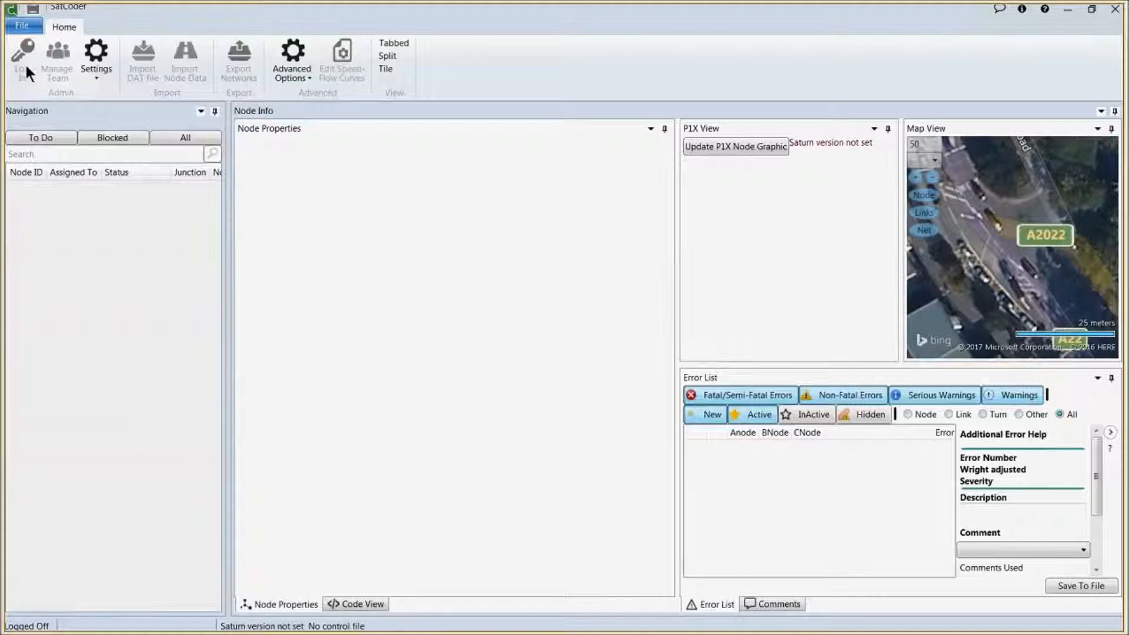
left_click(21, 30)
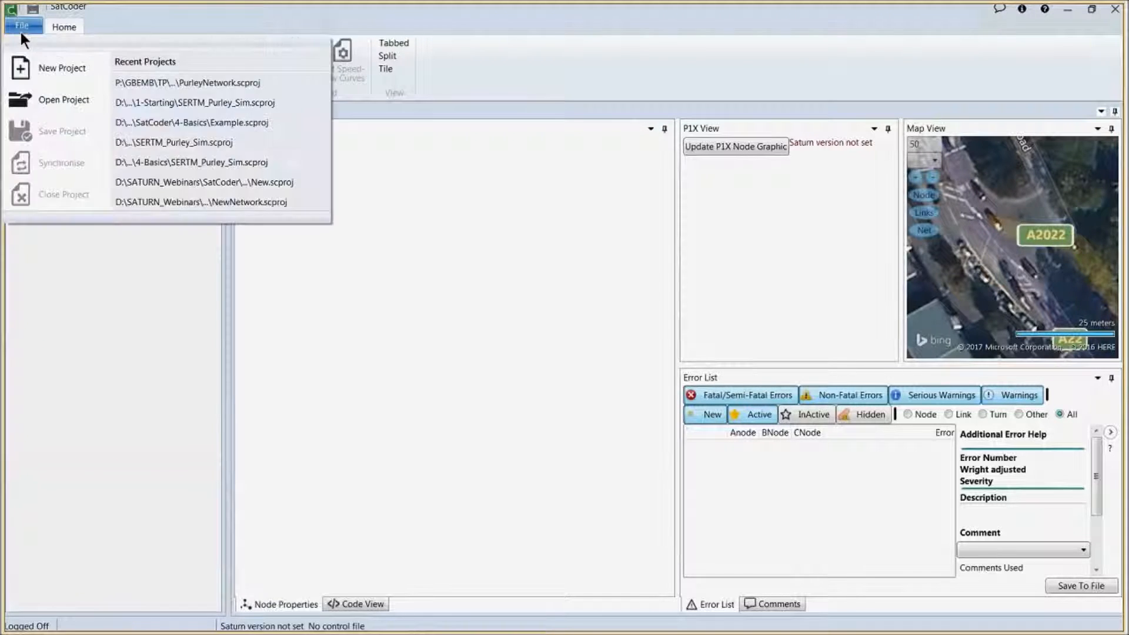
left_click(155, 85)
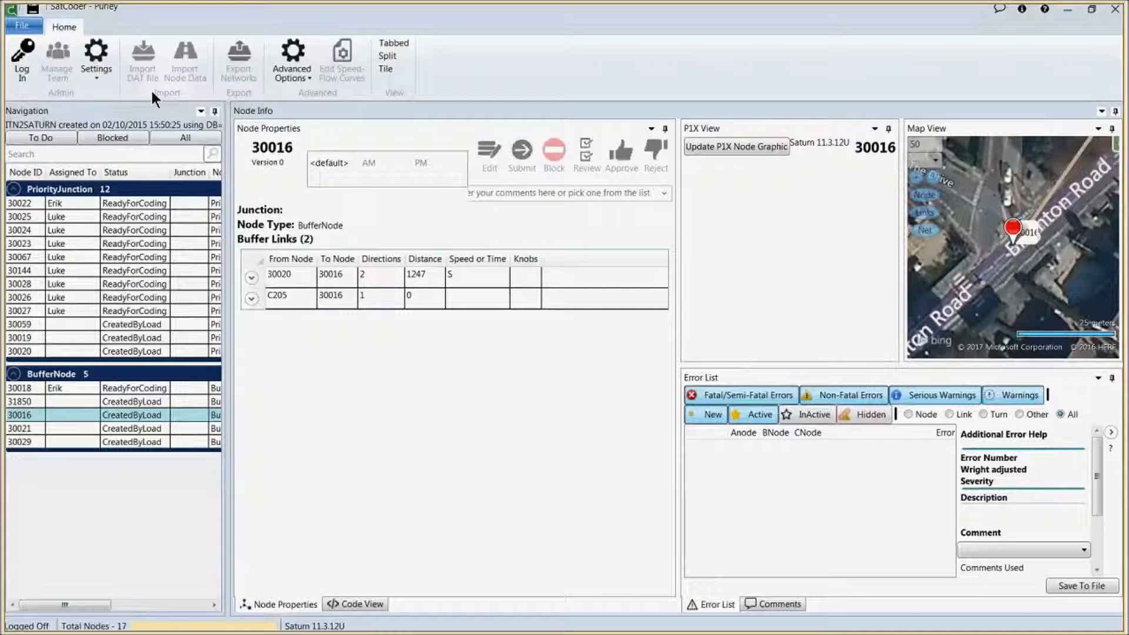
Step: Log in with the coder's username and password to see their eight assigned nodes
left_click(22, 72)
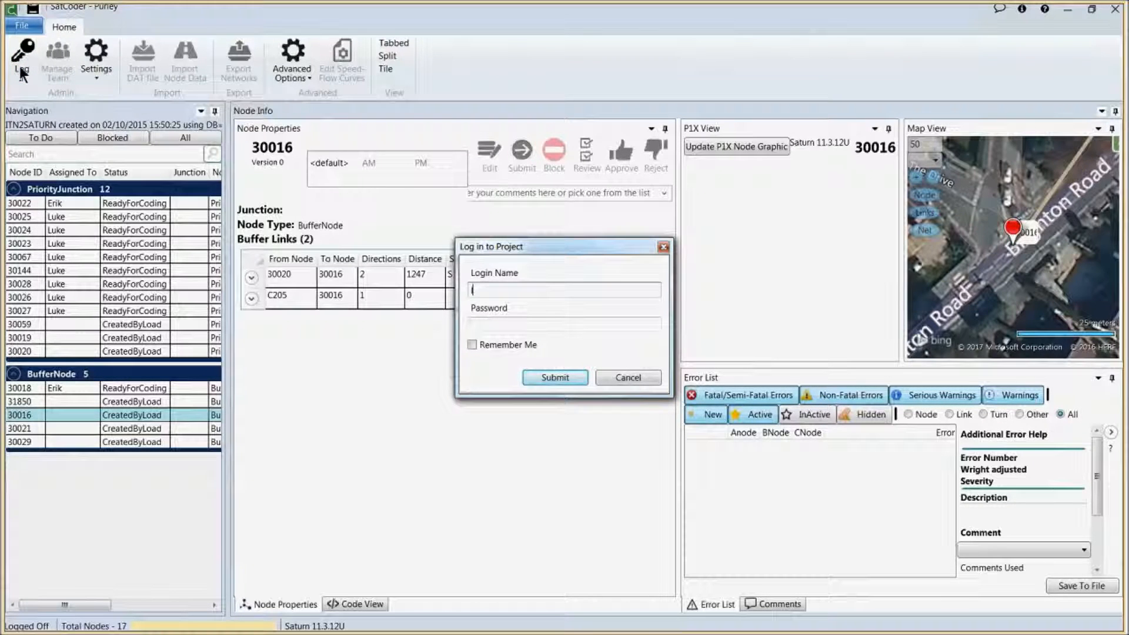
type("luke")
key("Tab")
type("lu*******")
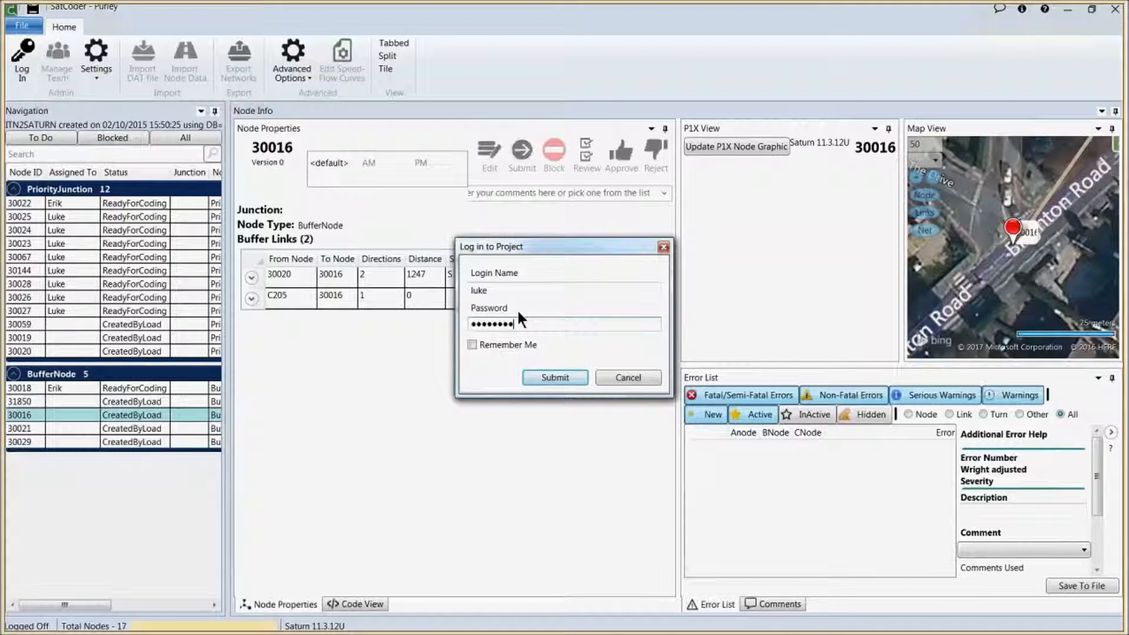
left_click(556, 377)
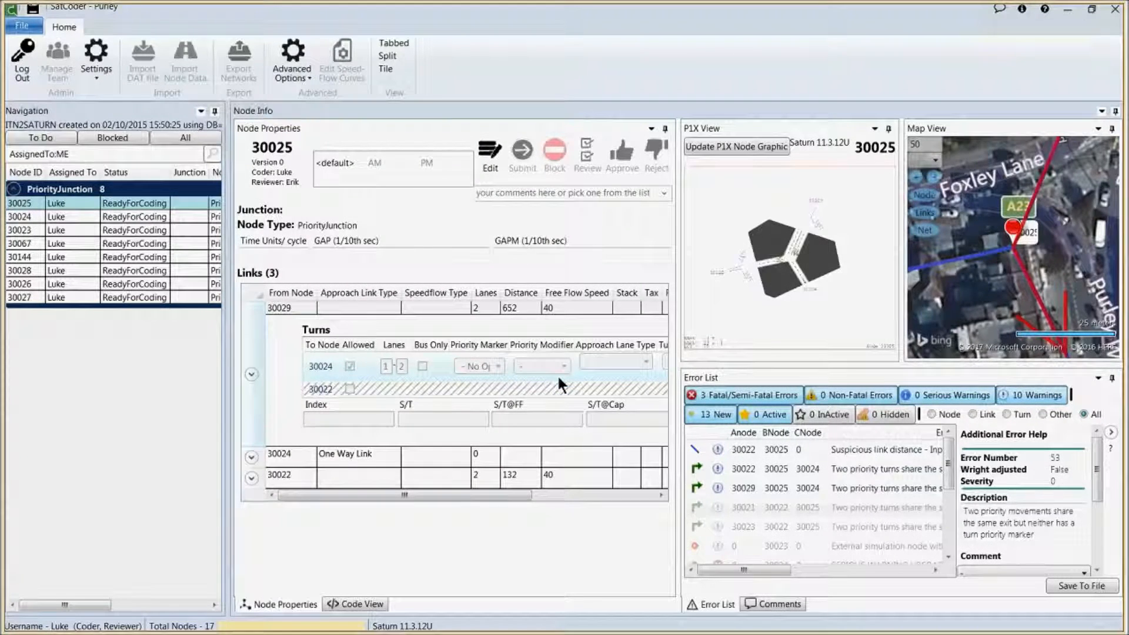